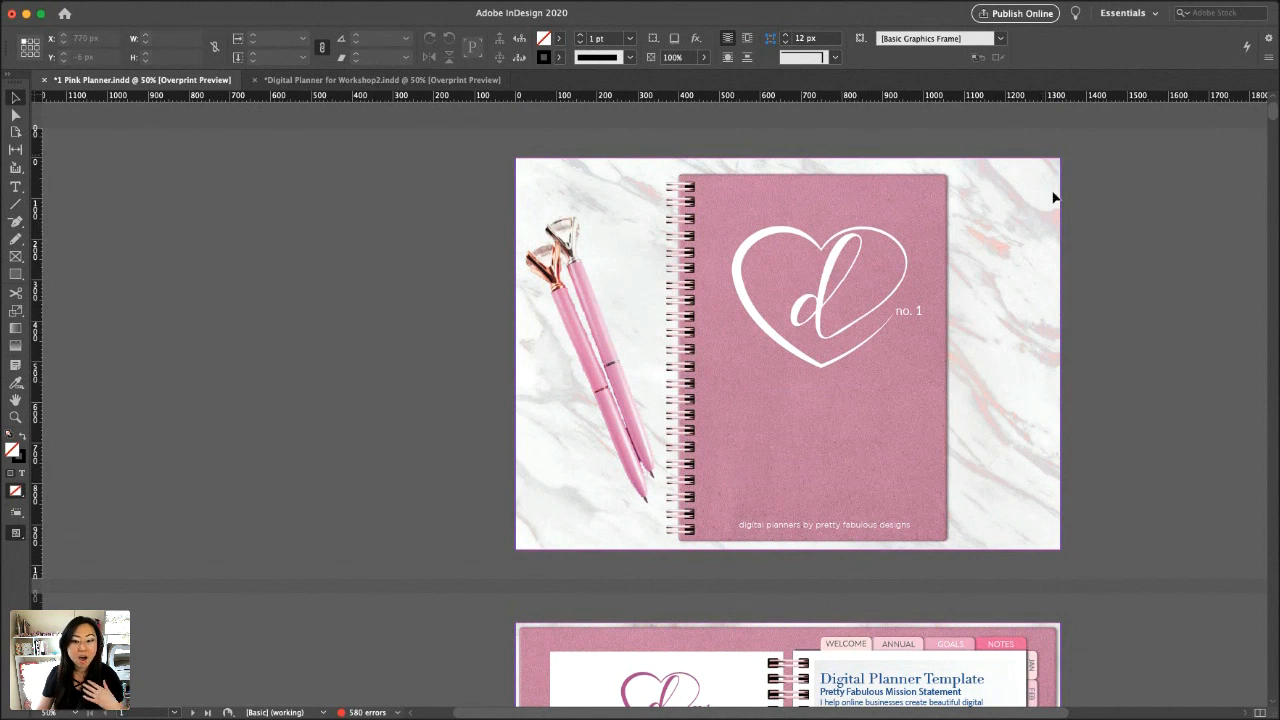
# Review the pink planner's front section, from the cover through the welcome, annual, quarterly goals and notes spreads
pyautogui.scroll(-10, 1140, 460)
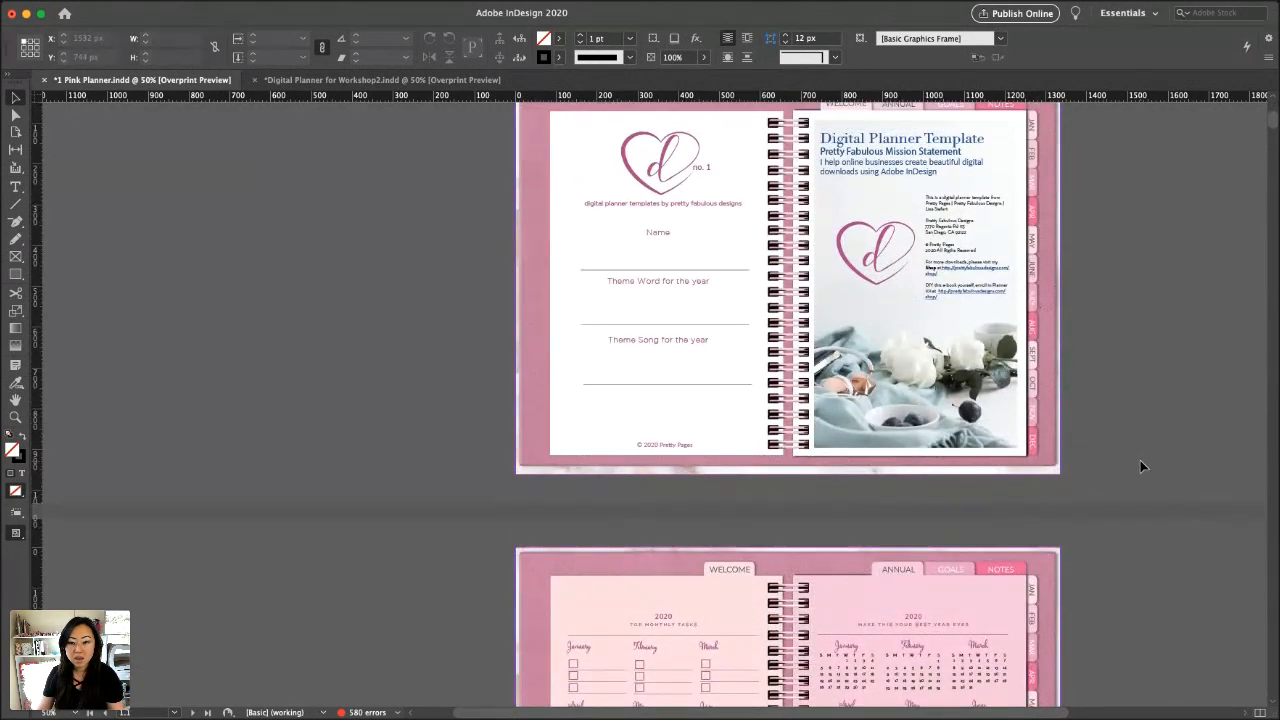
pyautogui.scroll(-8, 1140, 460)
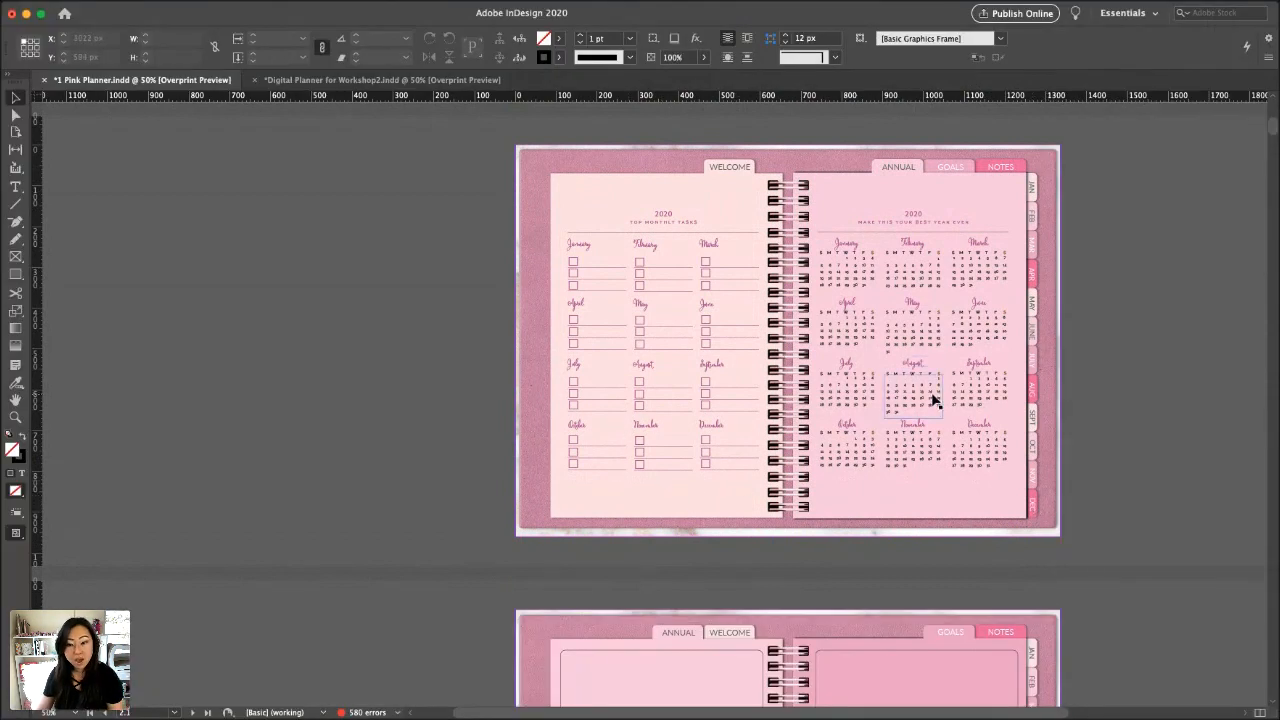
pyautogui.scroll(-5, 933, 405)
pyautogui.scroll(-13, 933, 407)
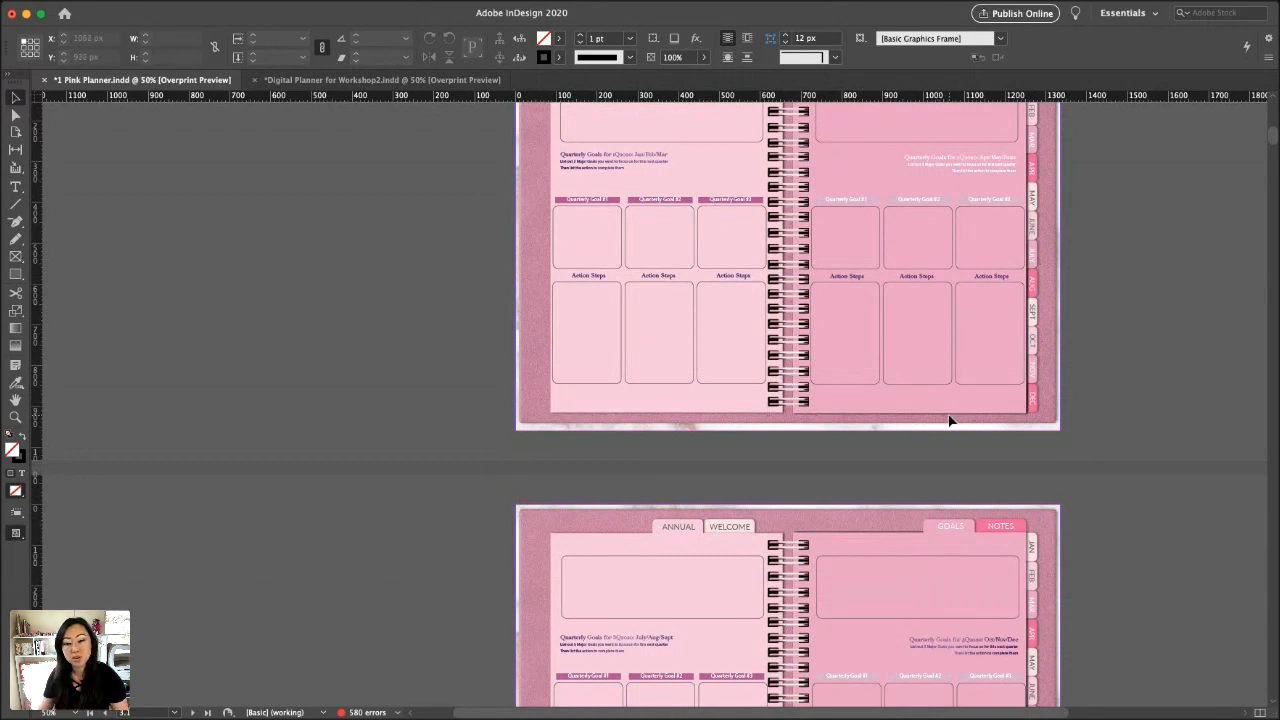
pyautogui.scroll(-14, 950, 420)
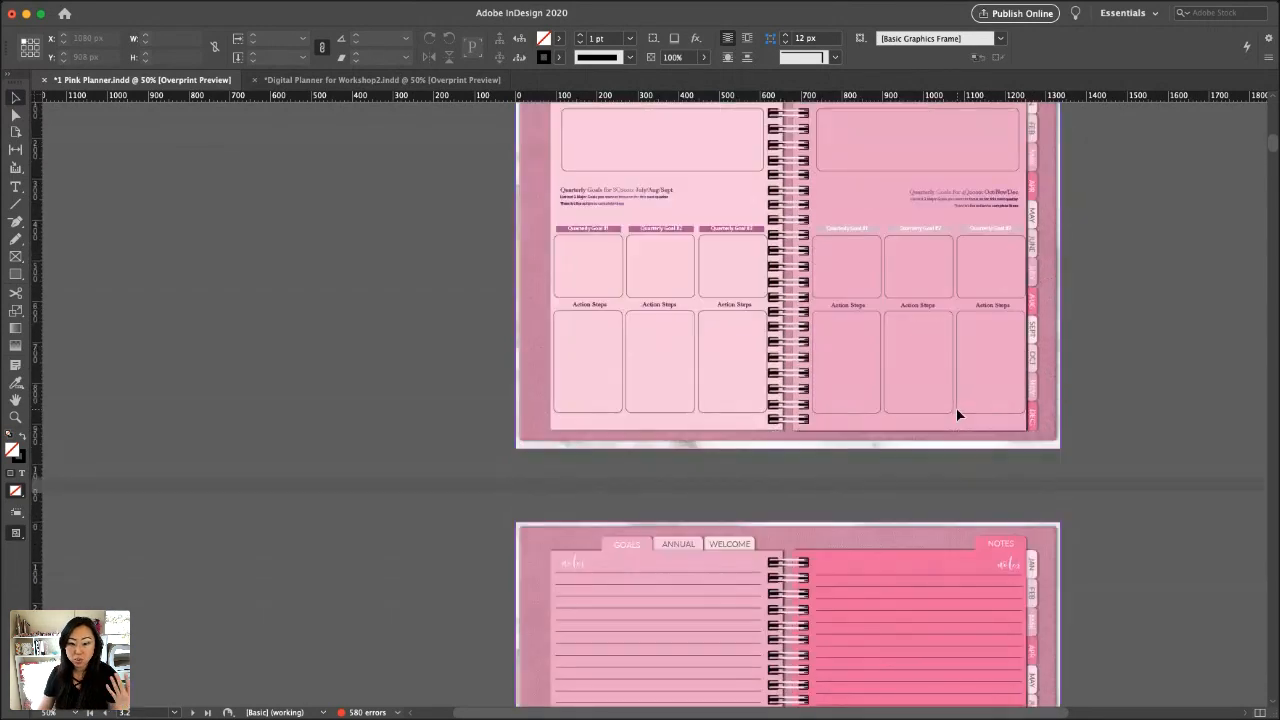
pyautogui.scroll(-5, 957, 414)
pyautogui.scroll(-2, 957, 414)
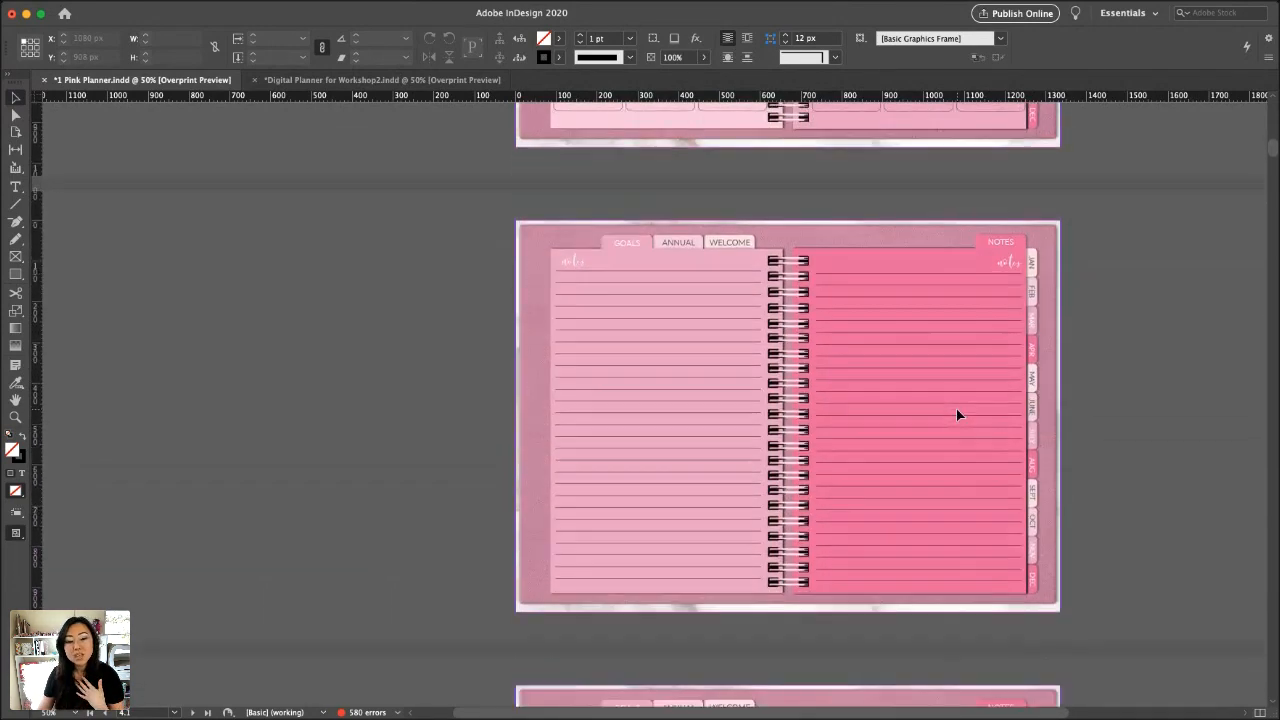
pyautogui.scroll(-2, 957, 414)
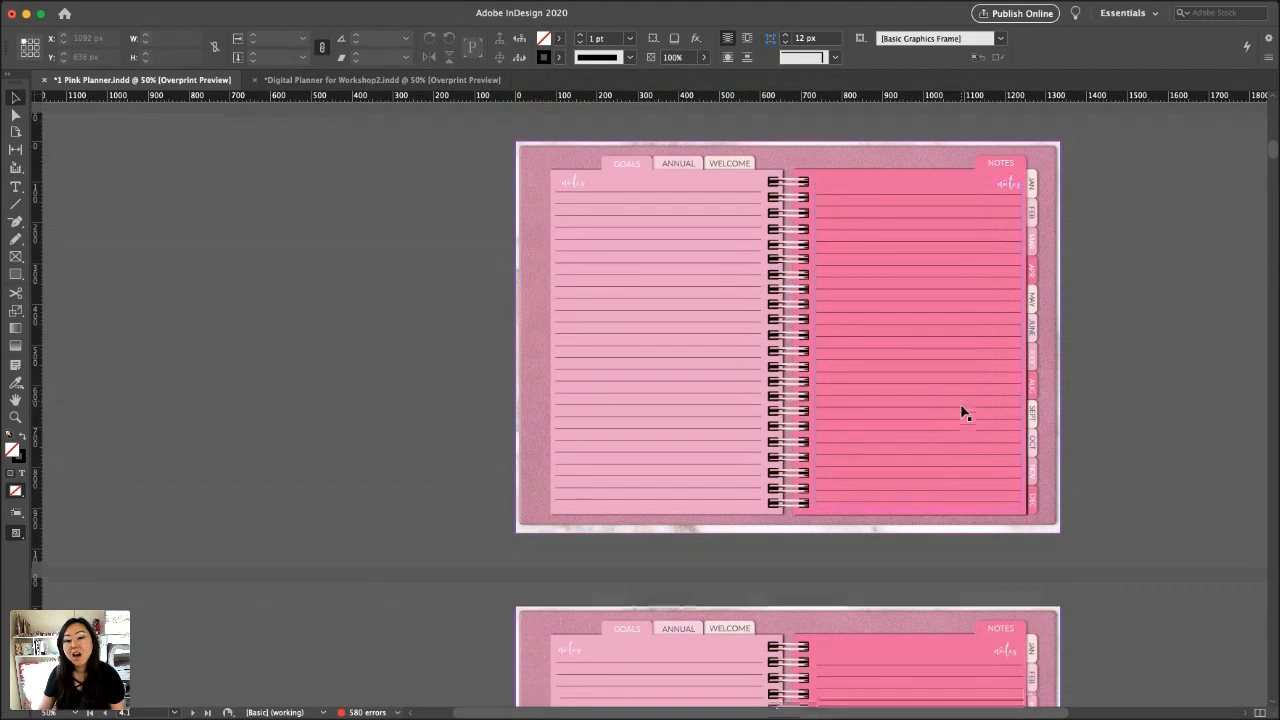
pyautogui.scroll(-9, 963, 413)
pyautogui.scroll(-2, 963, 413)
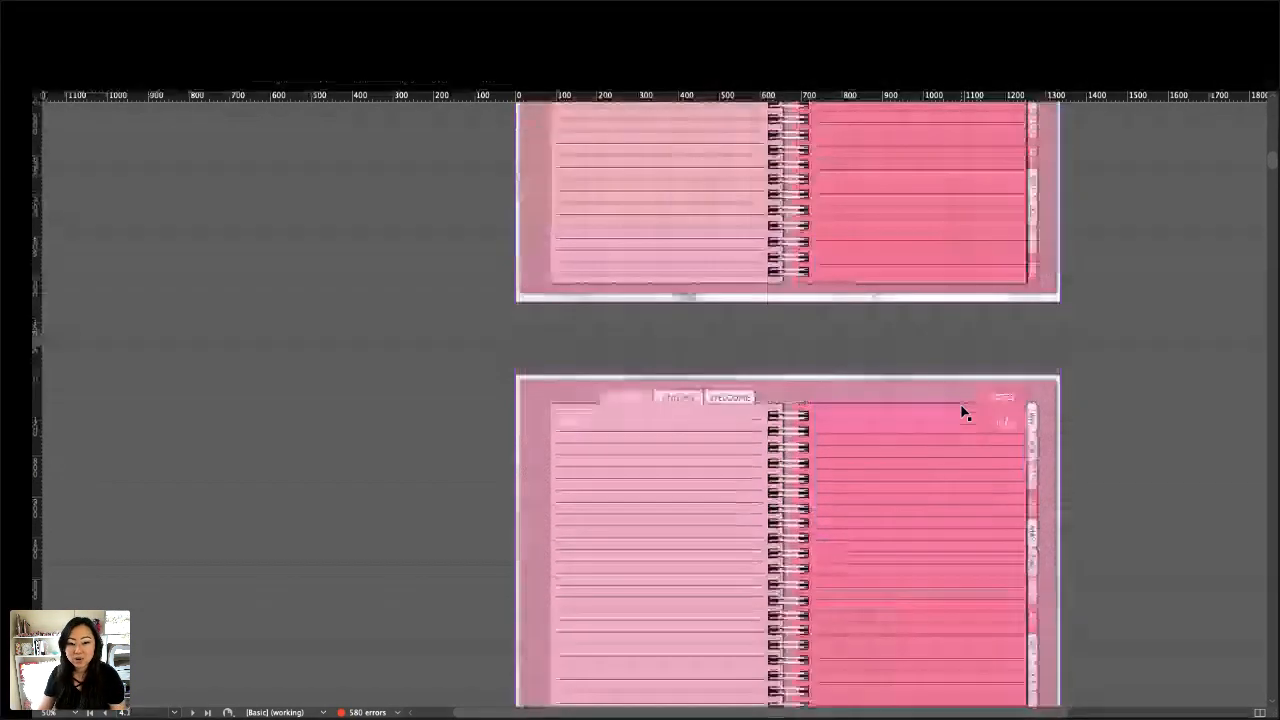
pyautogui.scroll(-3, 962, 412)
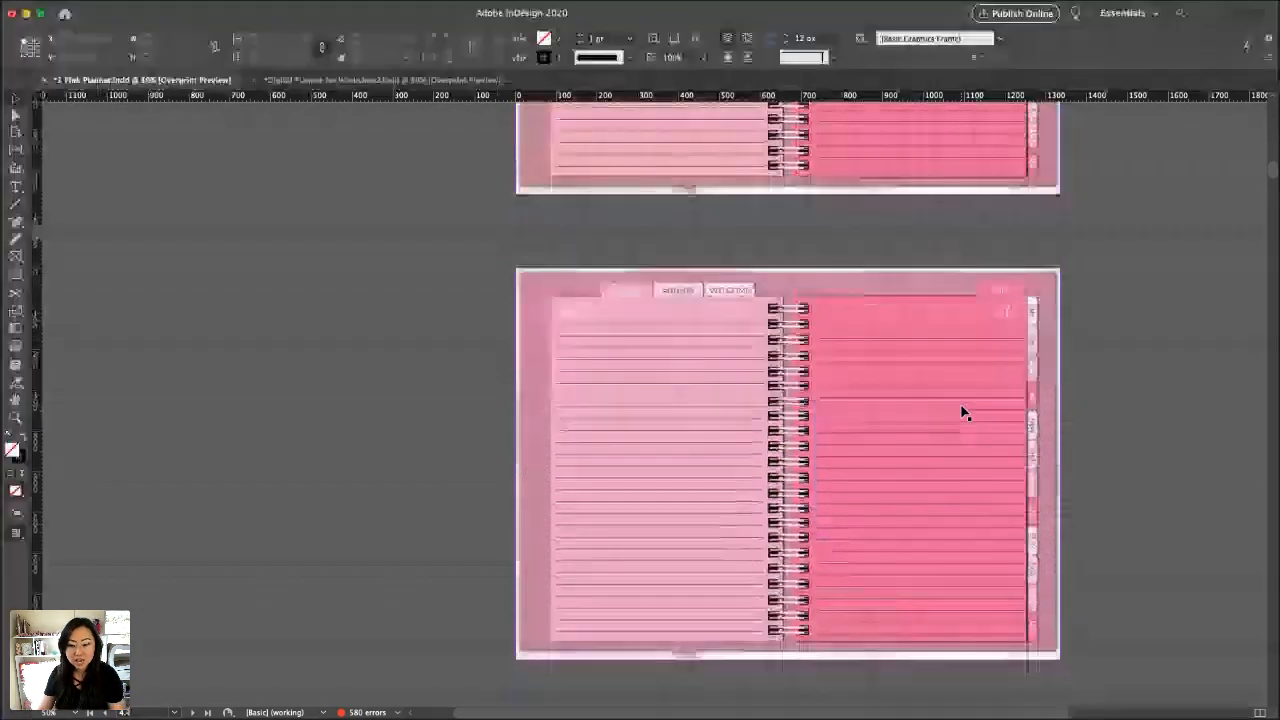
# Examine the January monthly calendar spread and the first weekly spreads of the pink planner
pyautogui.scroll(-14, 963, 413)
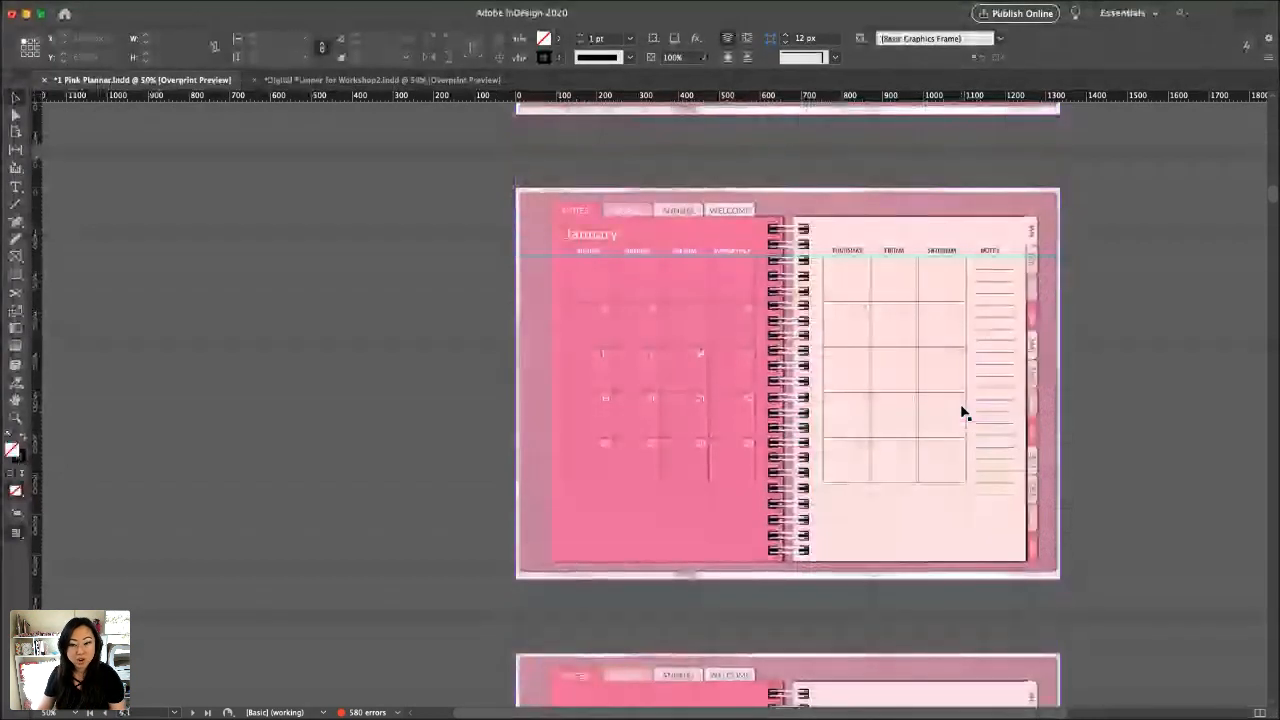
pyautogui.scroll(-1, 963, 413)
pyautogui.scroll(-12, 961, 432)
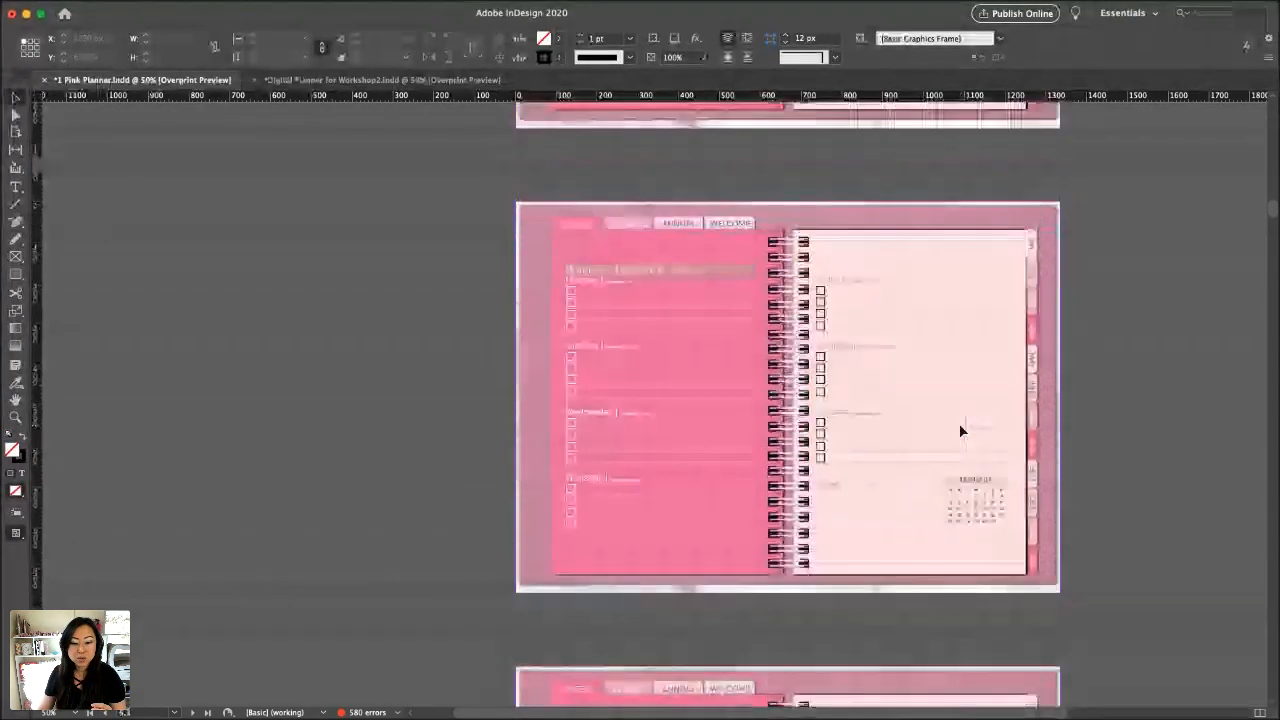
pyautogui.scroll(-2, 960, 430)
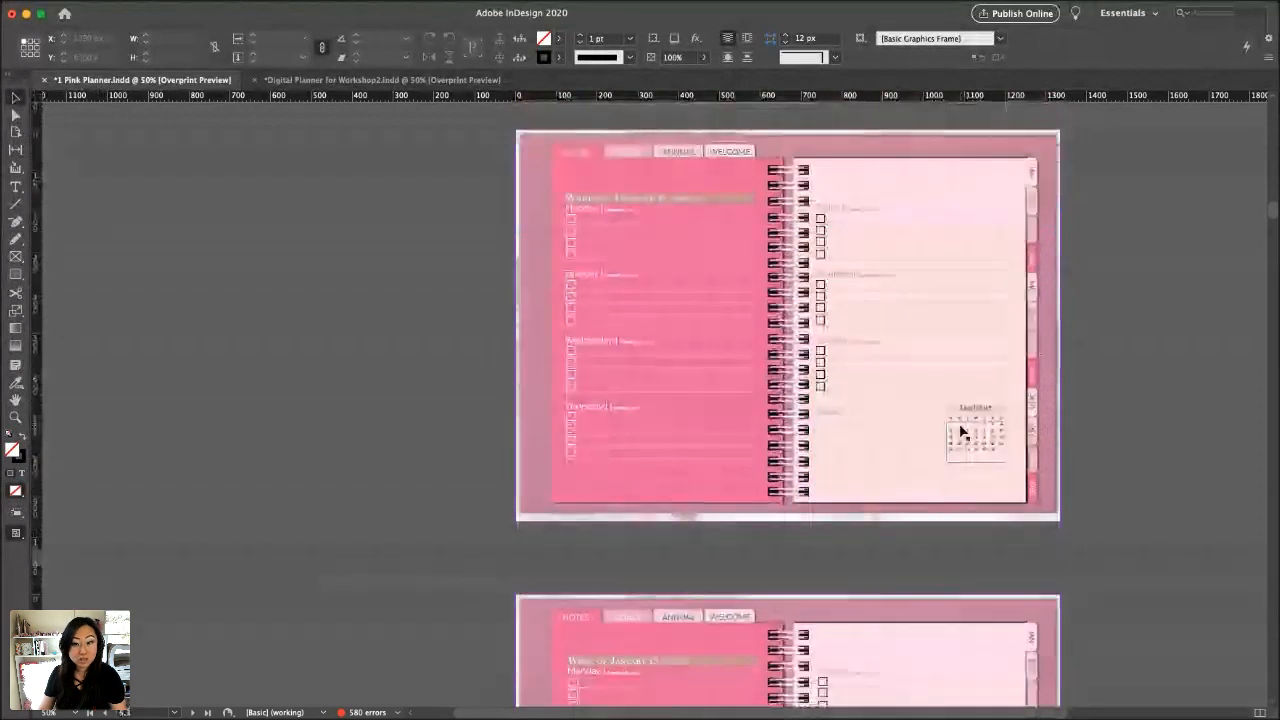
pyautogui.scroll(-9, 787, 273)
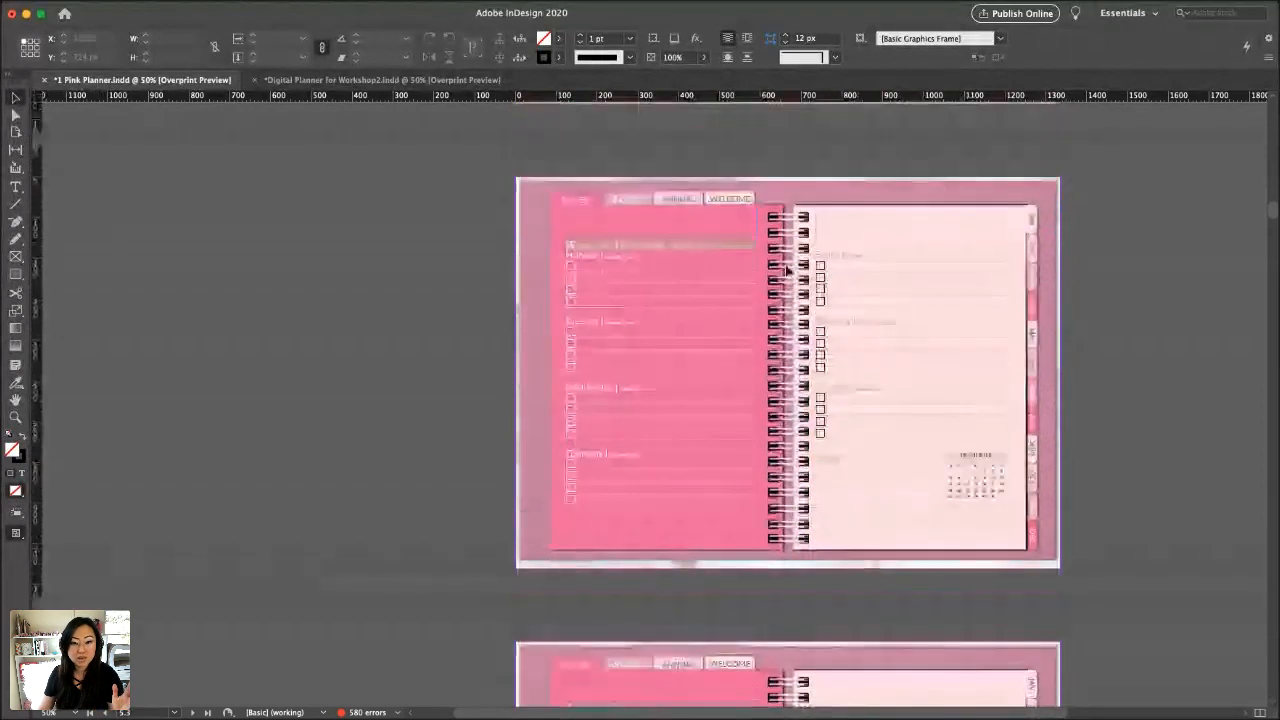
pyautogui.scroll(9, 787, 273)
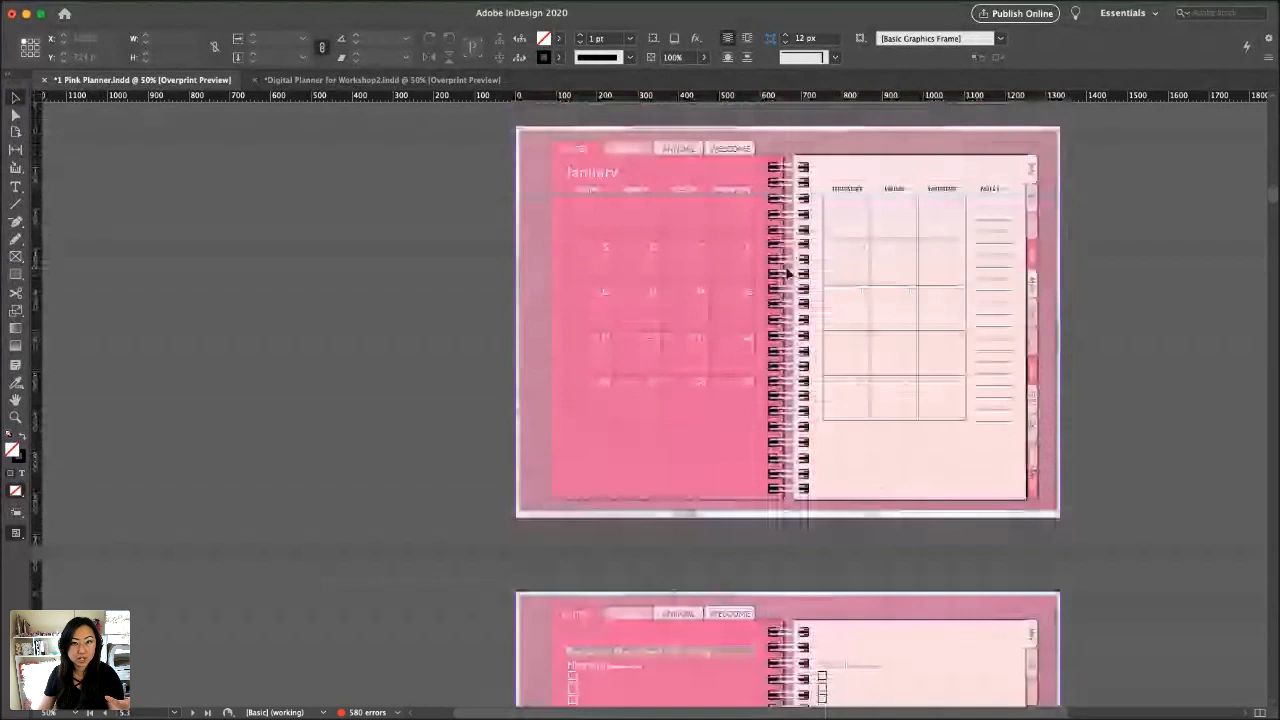
pyautogui.scroll(2, 787, 273)
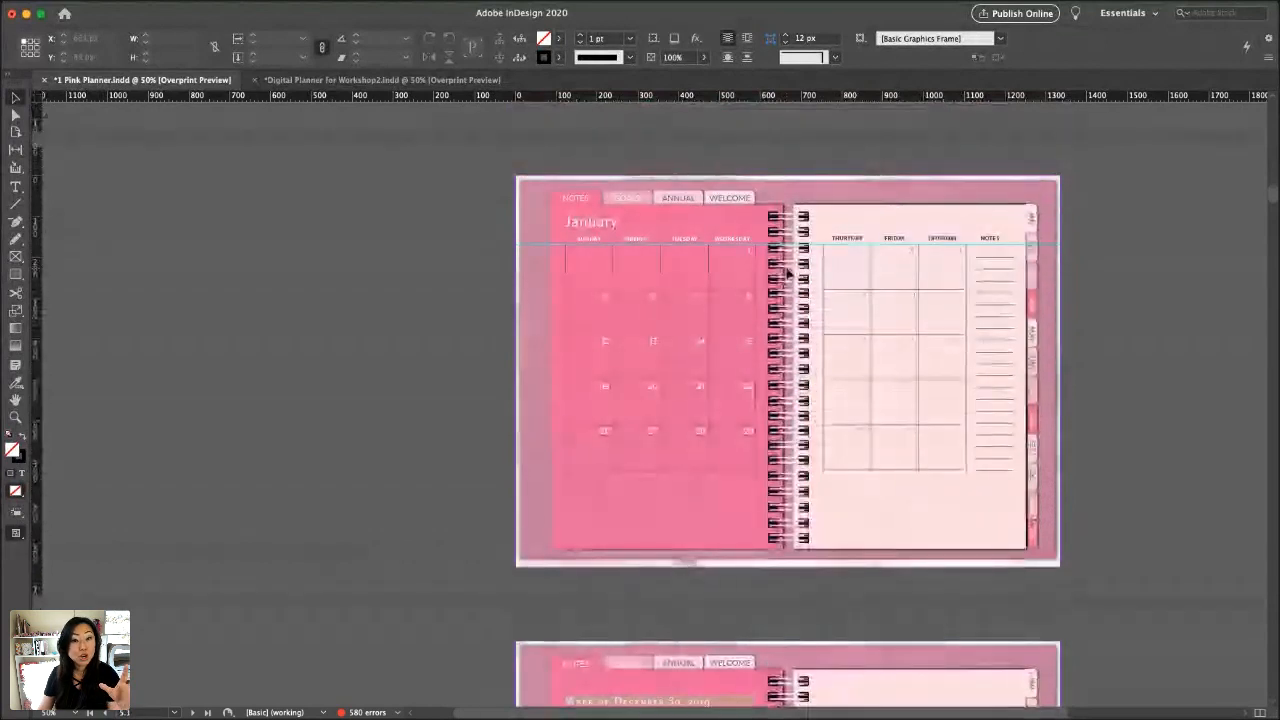
pyautogui.scroll(-1, 787, 273)
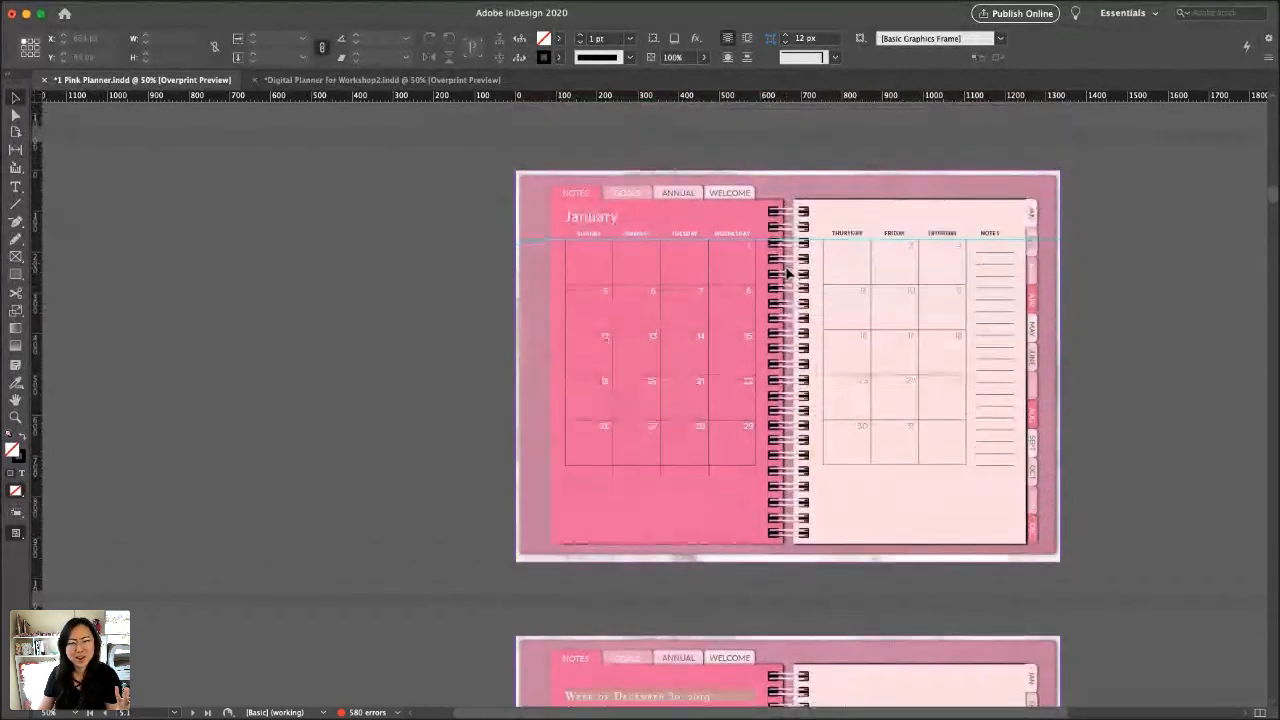
pyautogui.scroll(-1, 787, 273)
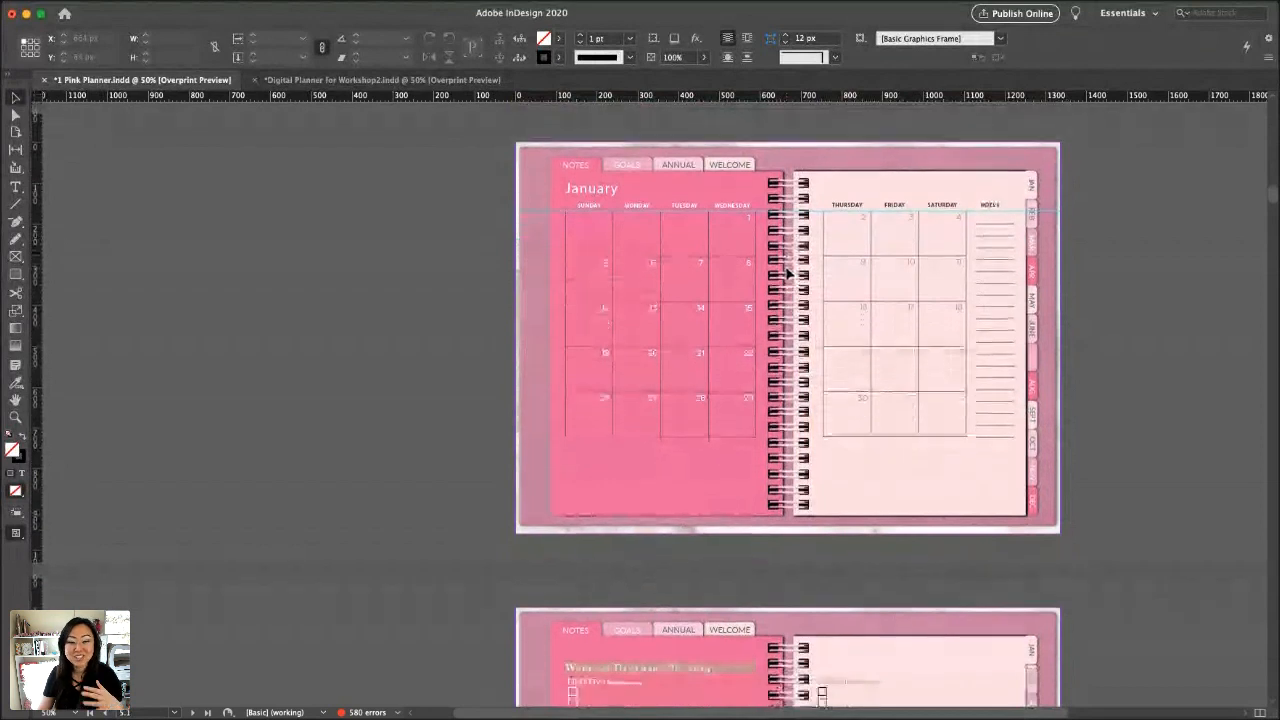
# Look through the pink planner's remaining January weekly spreads up to the start of February
pyautogui.scroll(-8, 821, 277)
pyautogui.scroll(-5, 821, 277)
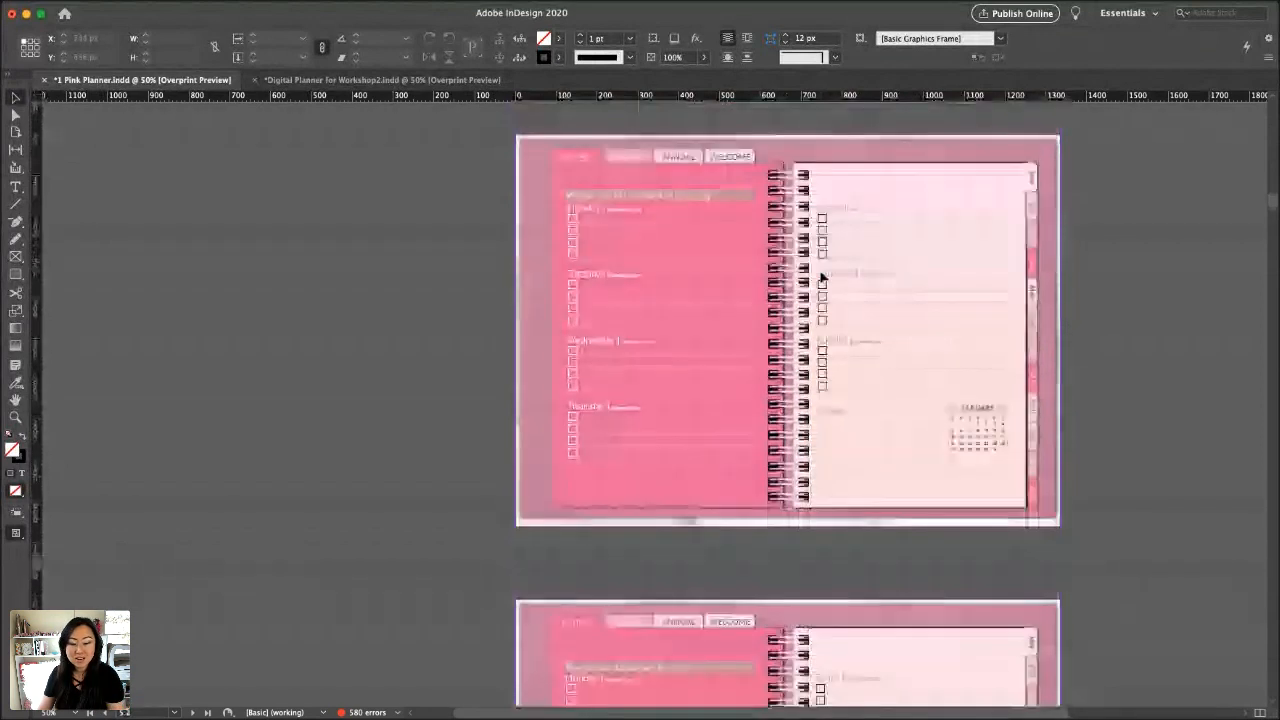
pyautogui.scroll(-15, 821, 276)
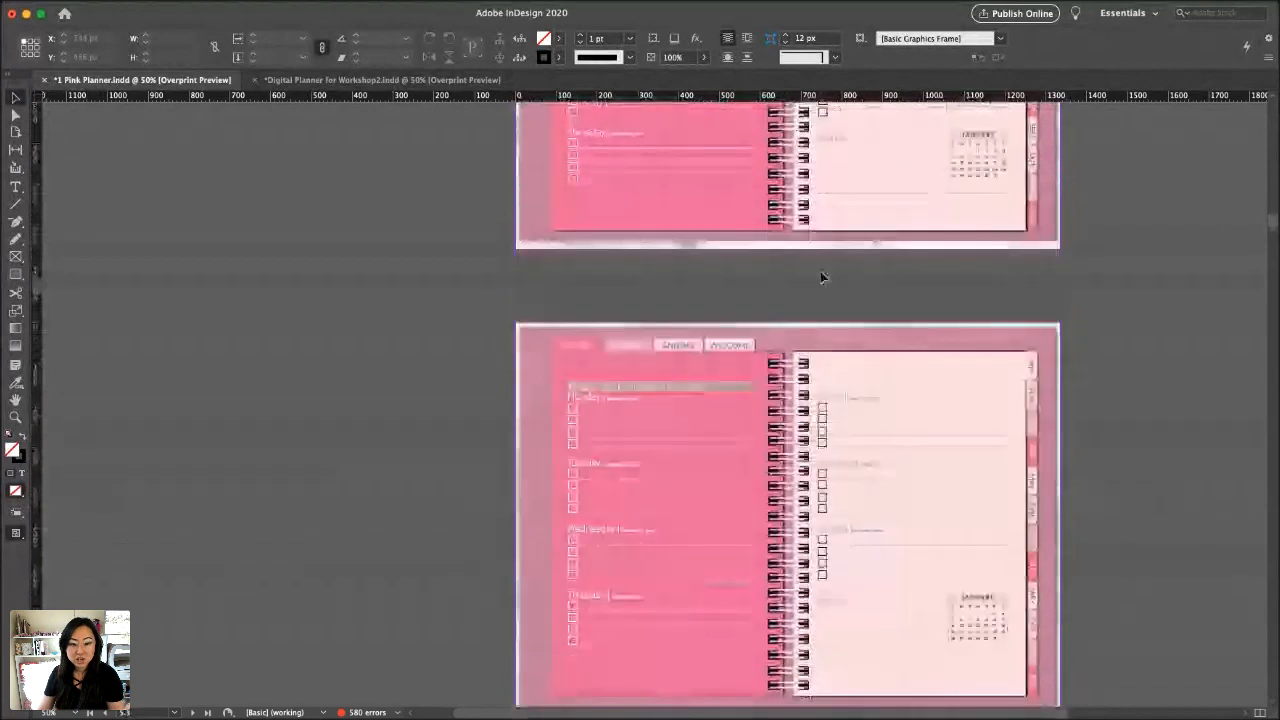
pyautogui.scroll(-9, 821, 278)
pyautogui.scroll(-3, 821, 278)
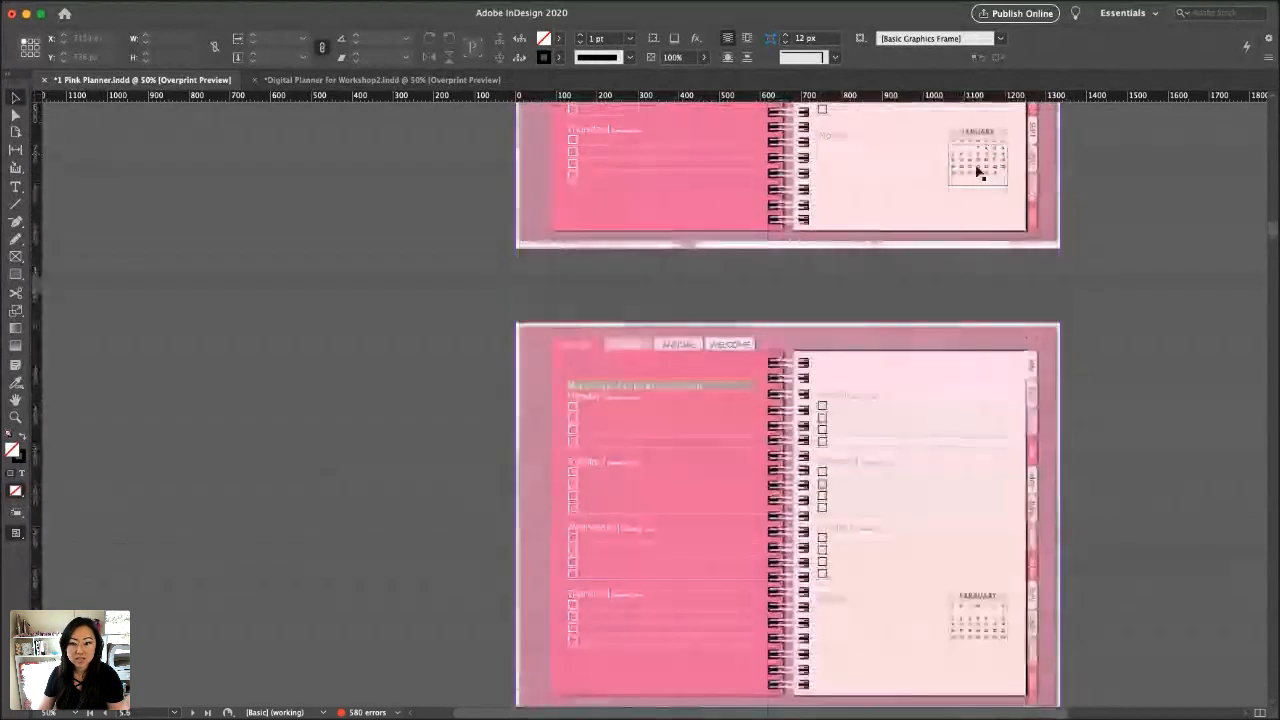
pyautogui.scroll(-18, 925, 193)
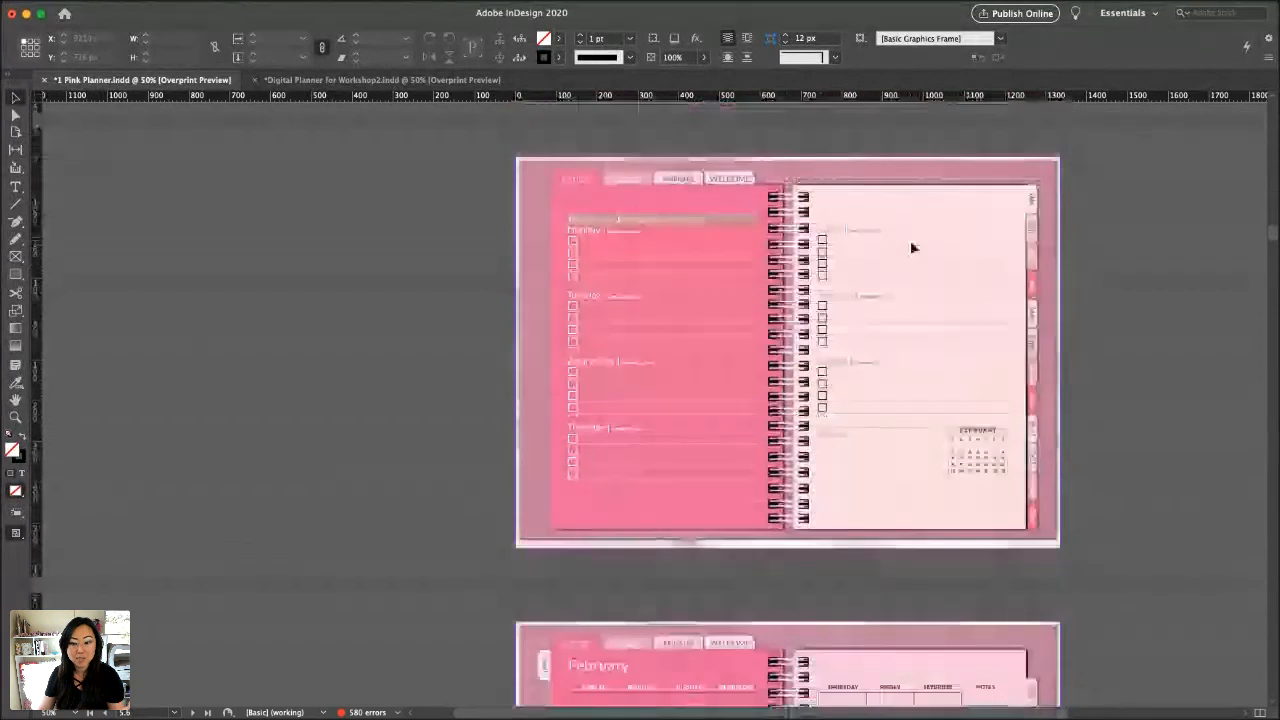
# Review the February monthly calendar and its weekly spreads, continuing to the April calendar spread
pyautogui.scroll(-9, 967, 362)
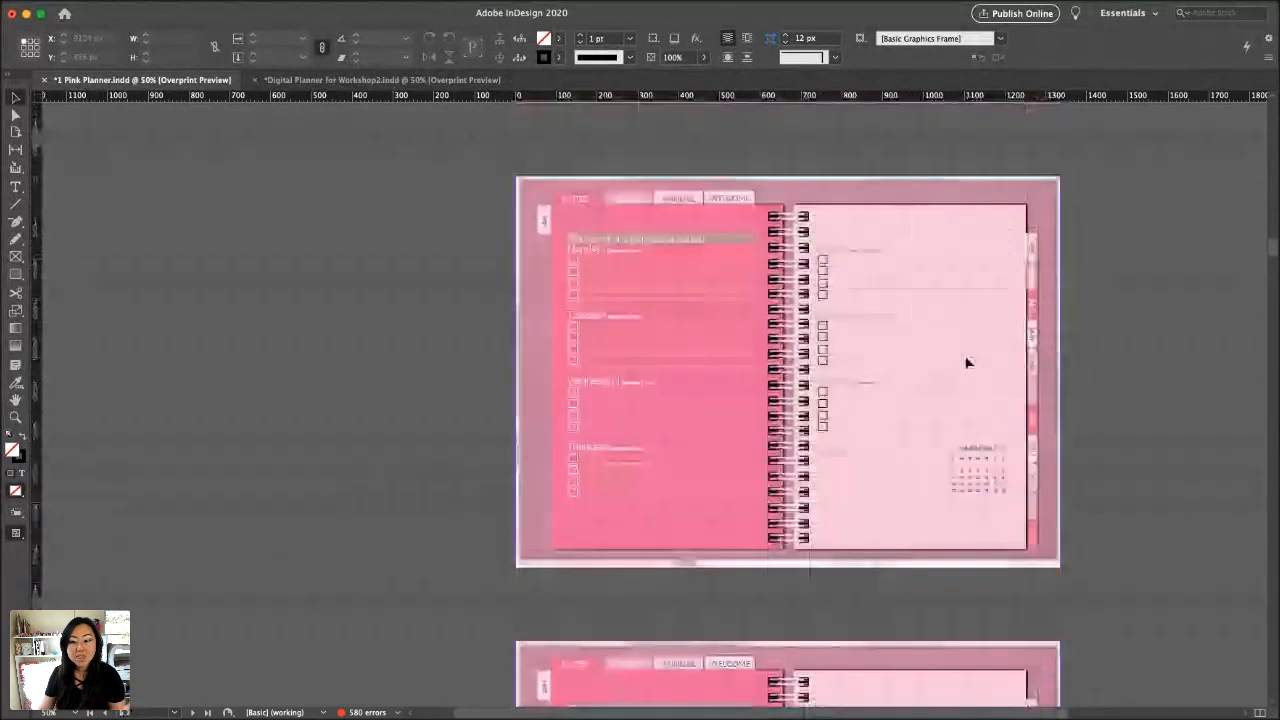
pyautogui.scroll(1, 967, 362)
pyautogui.scroll(-20, 967, 362)
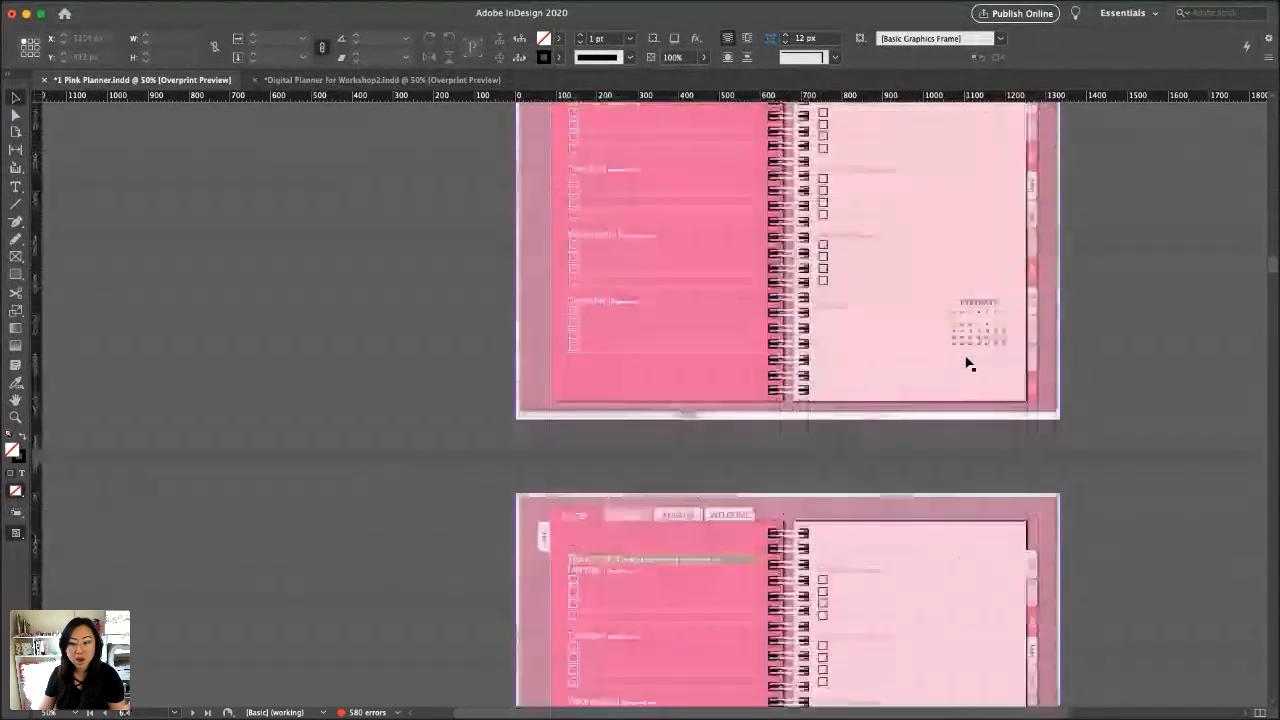
pyautogui.scroll(12, 967, 362)
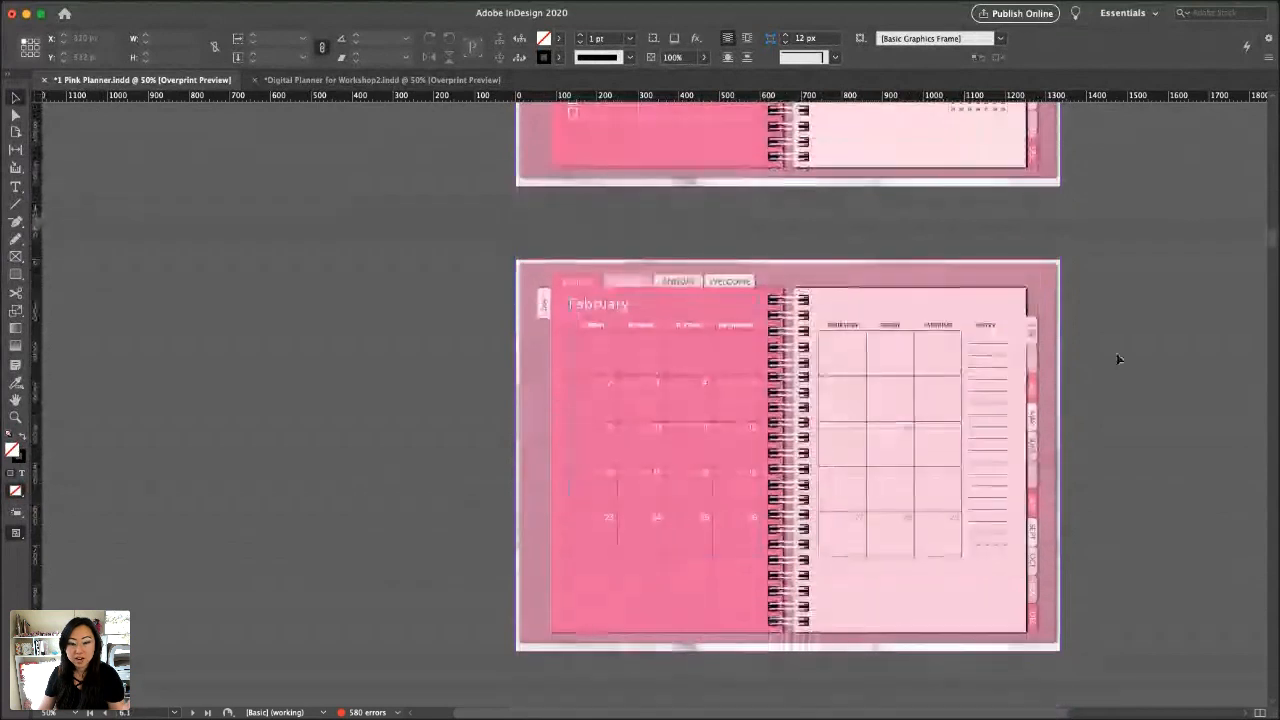
pyautogui.scroll(-7, 1116, 418)
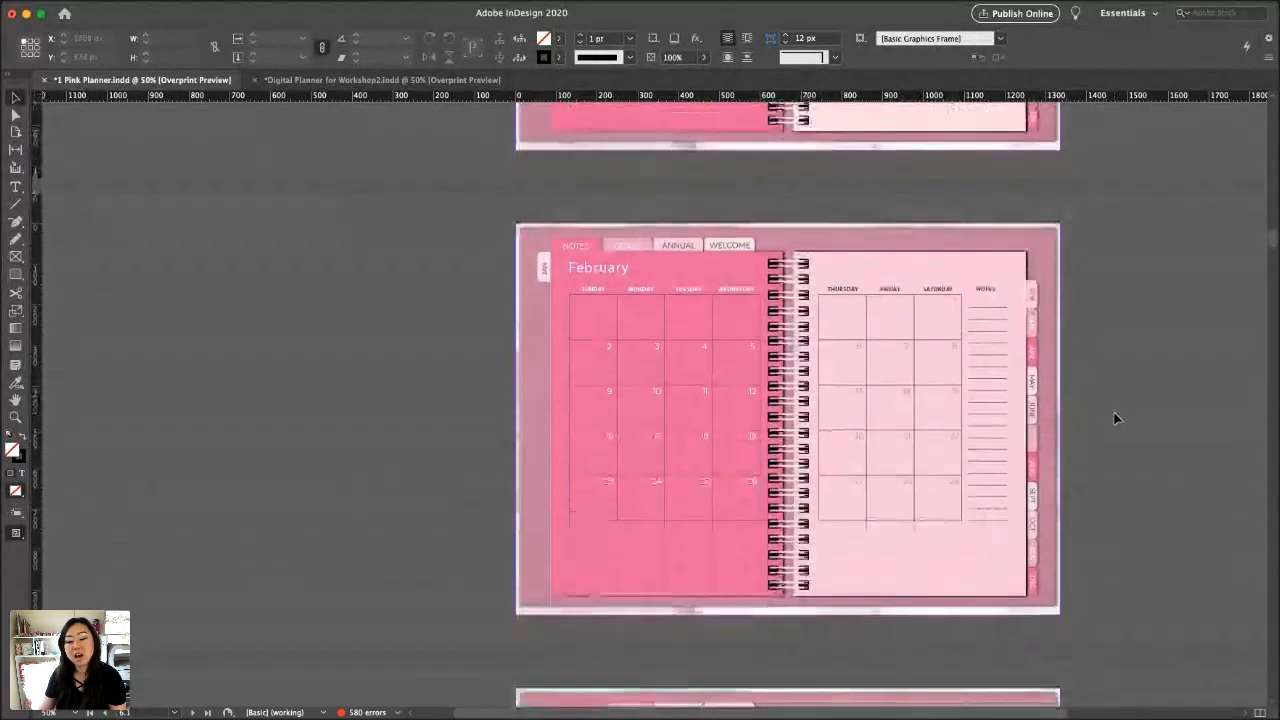
pyautogui.scroll(-9, 1116, 418)
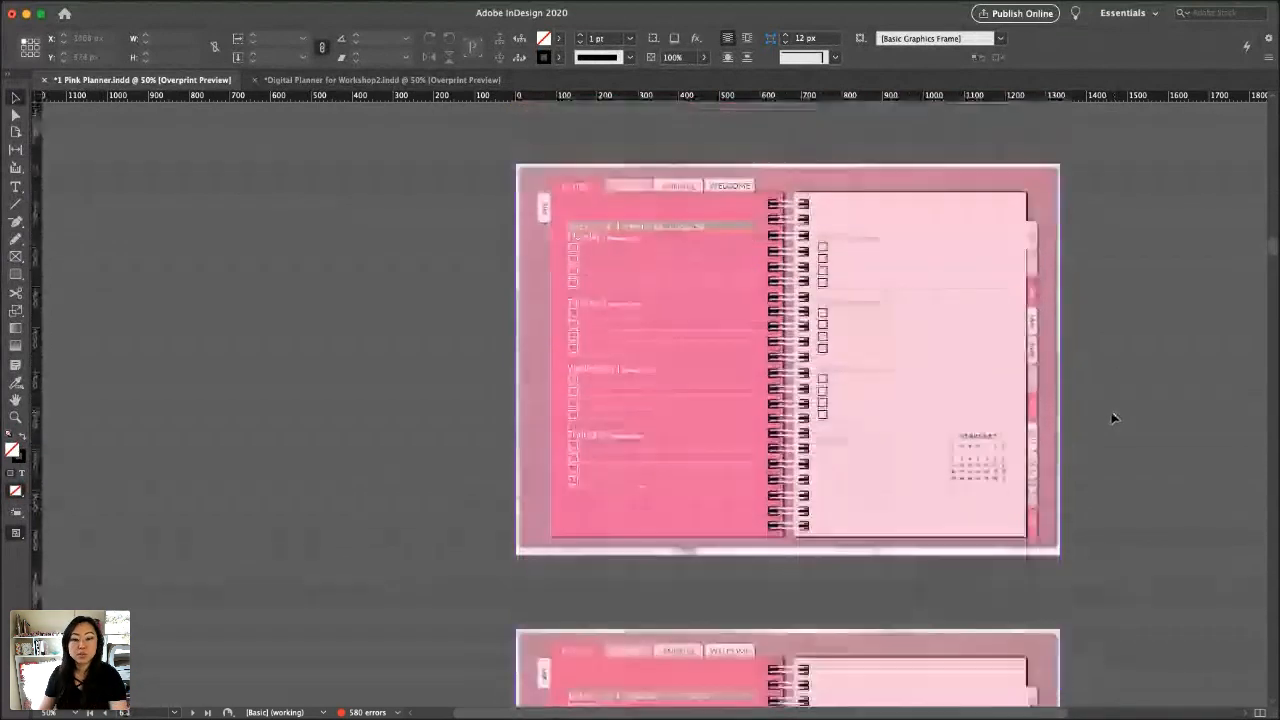
pyautogui.scroll(-13, 1099, 421)
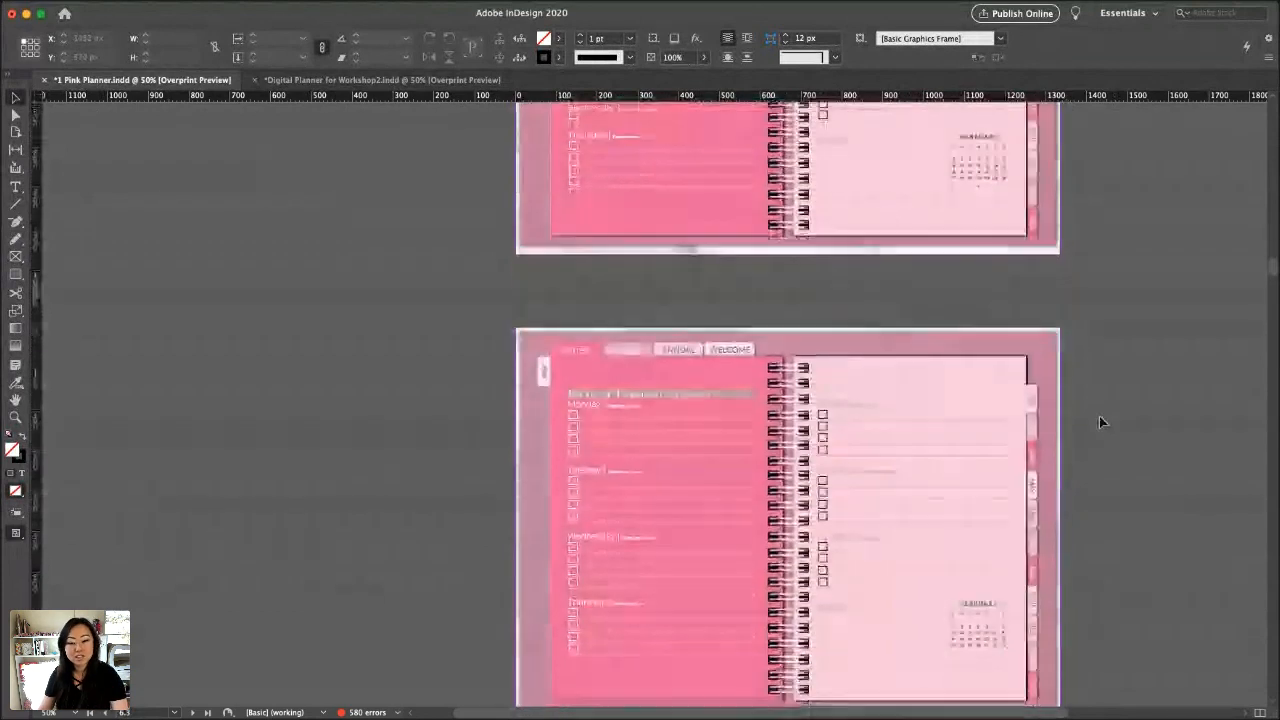
pyautogui.scroll(-15, 1099, 421)
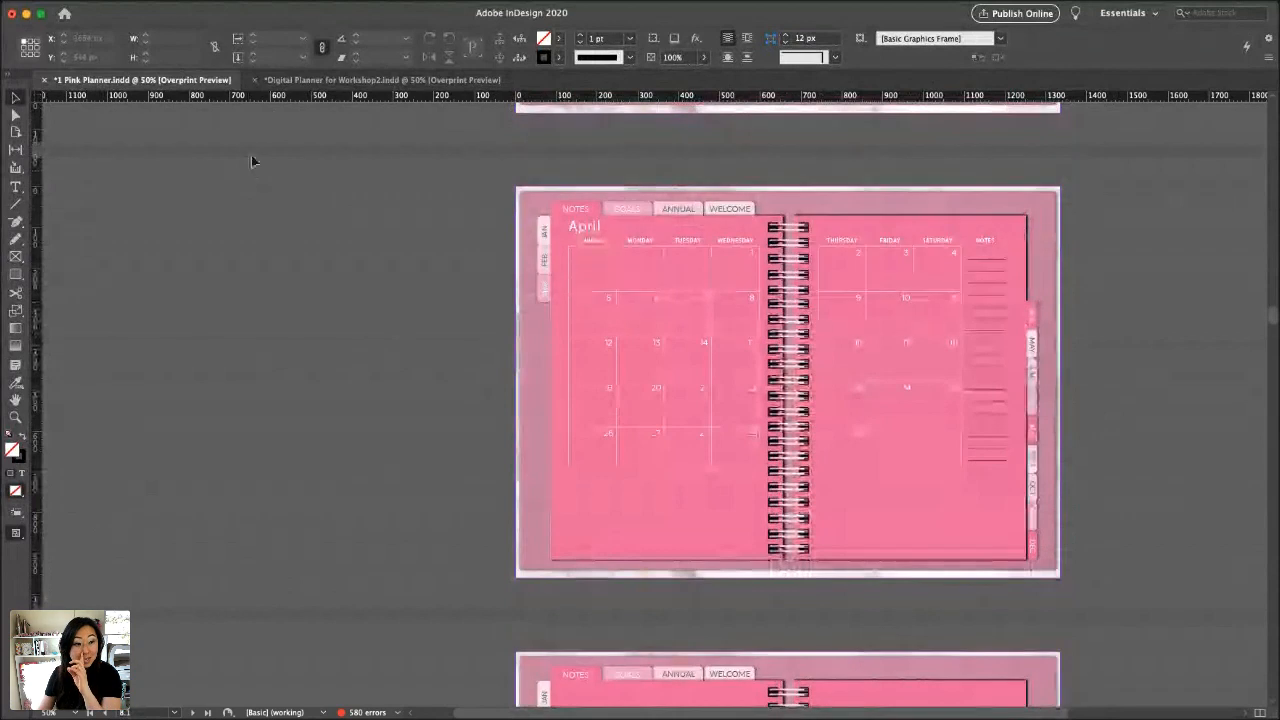
# Switch to the Digital Planner for Workshop2.indd document and review its single-page cover, annual calendar spread and 2020 word-art spread
pyautogui.click(342, 82)
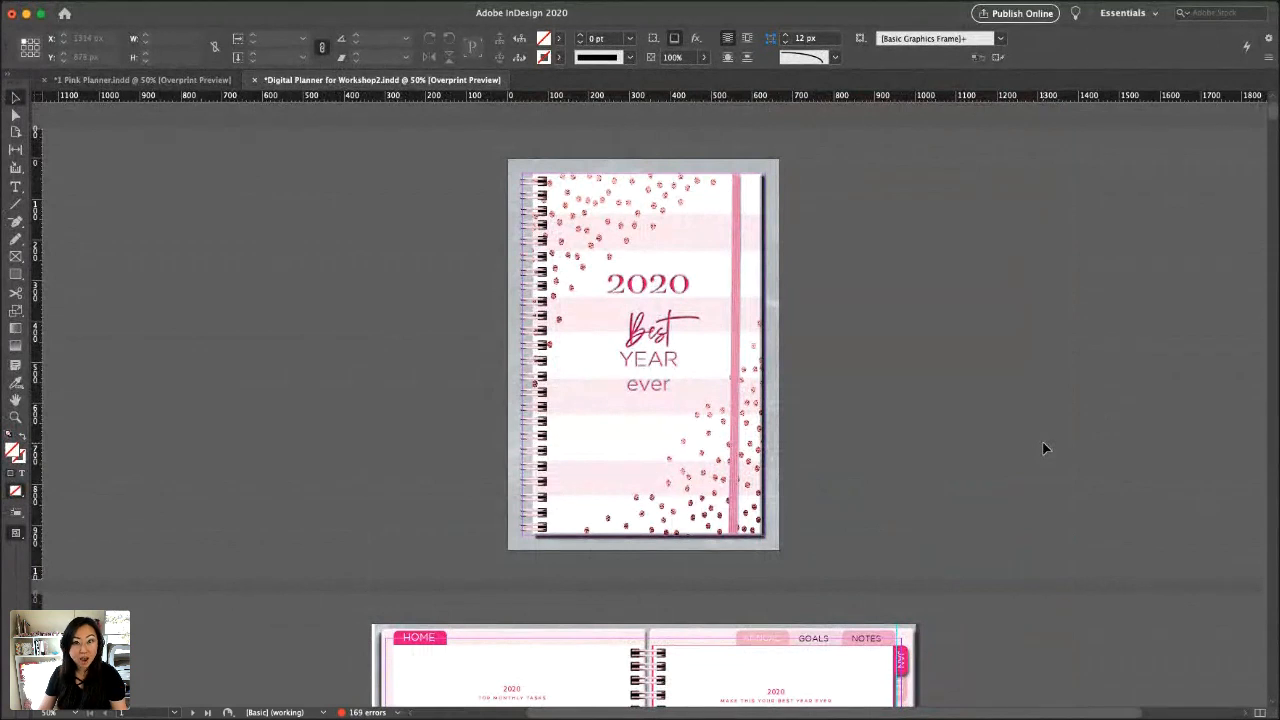
pyautogui.scroll(-5, 1043, 448)
pyautogui.scroll(3, 1043, 448)
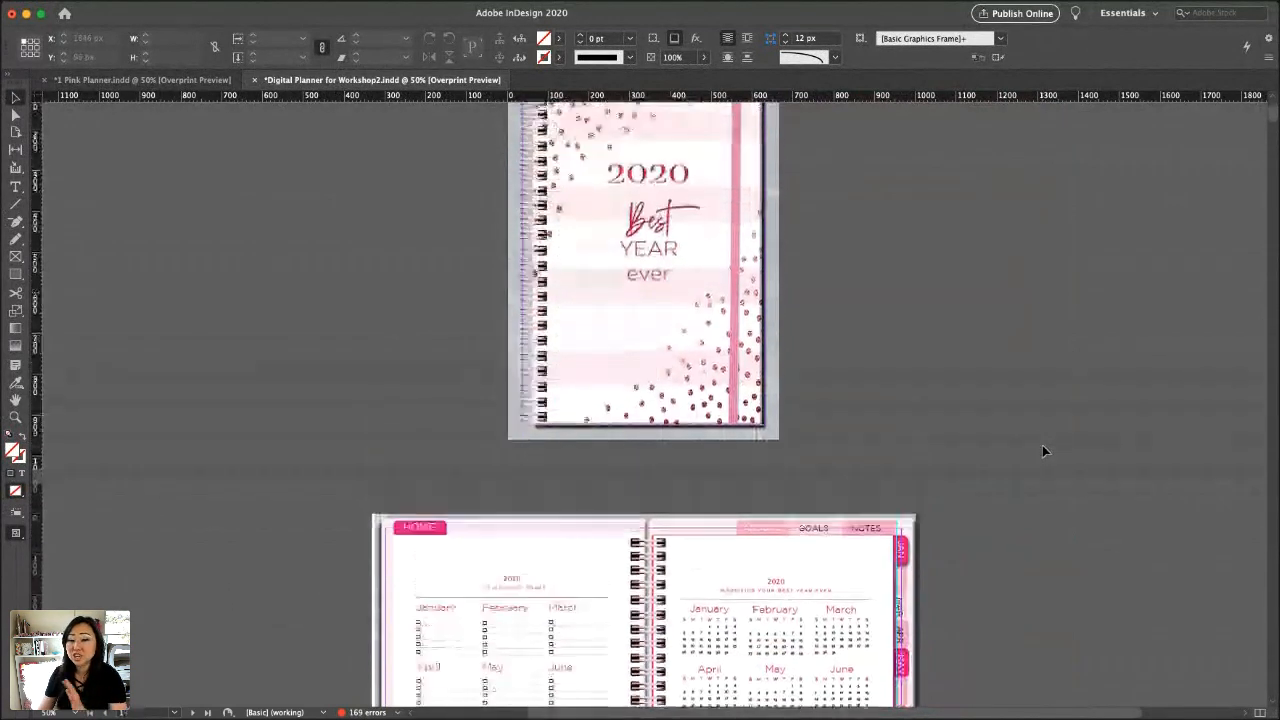
pyautogui.scroll(1, 1042, 445)
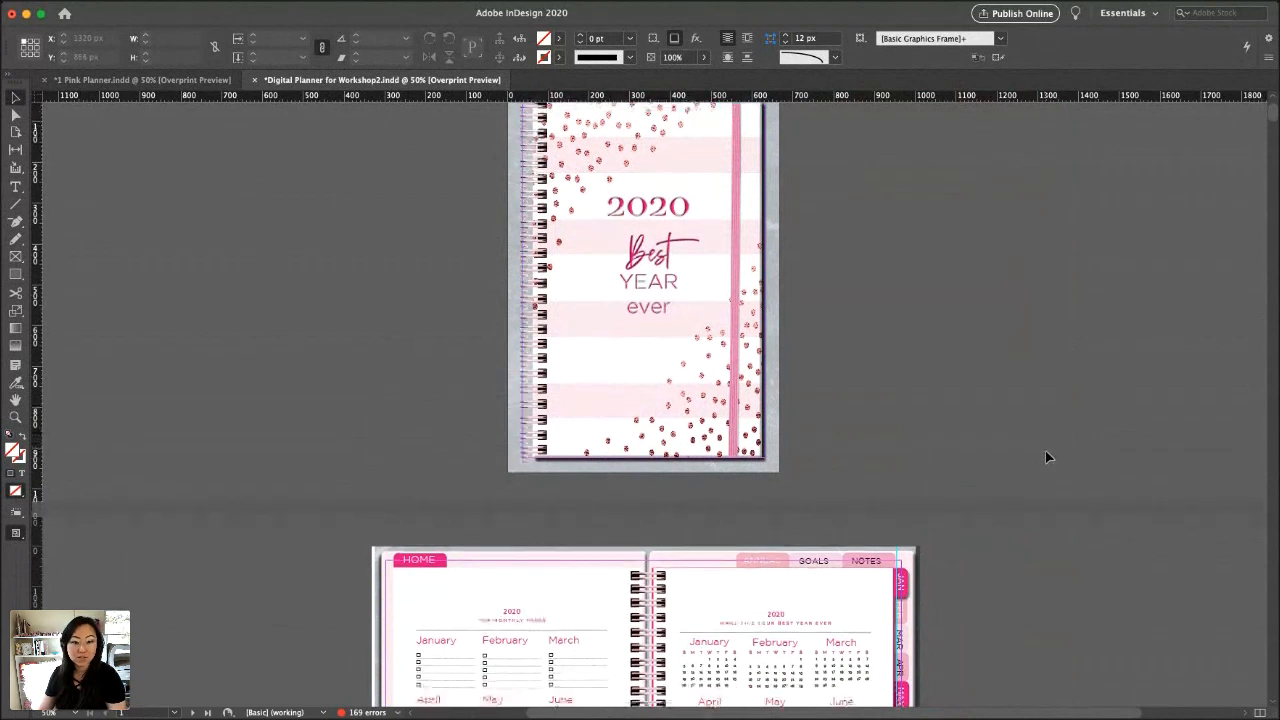
pyautogui.scroll(1, 1017, 440)
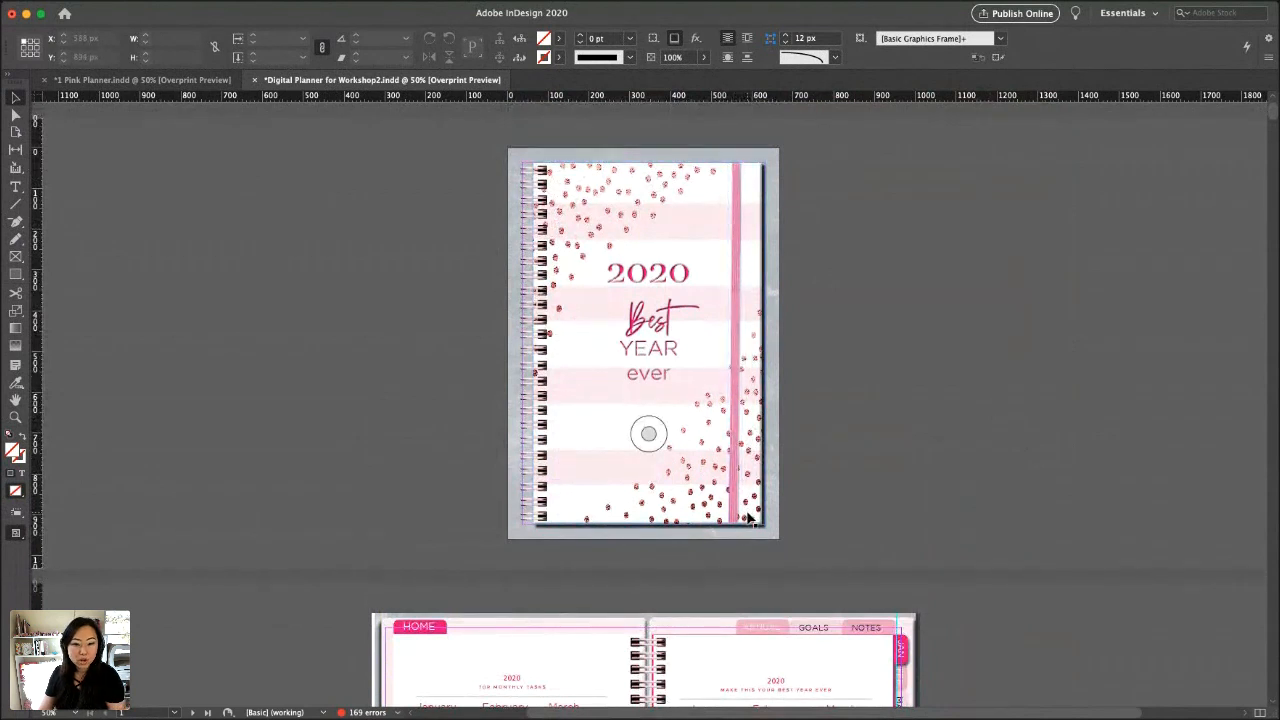
pyautogui.scroll(-2, 800, 586)
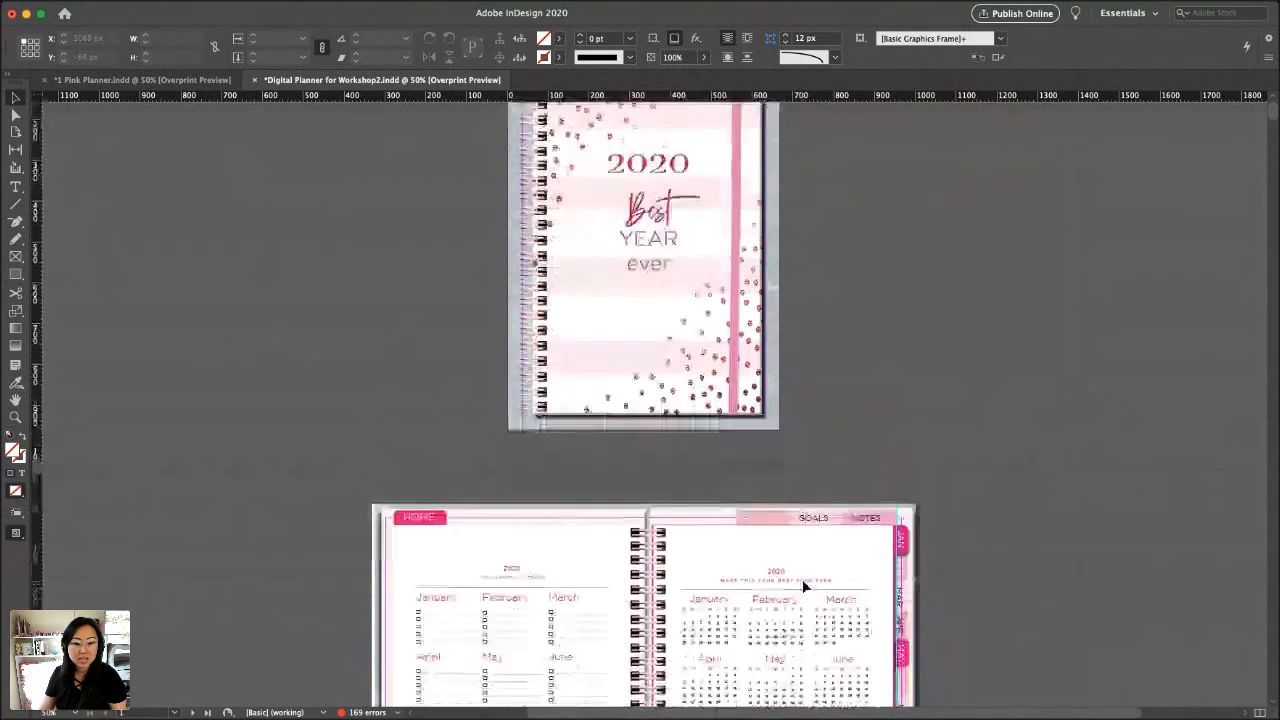
pyautogui.scroll(-7, 802, 579)
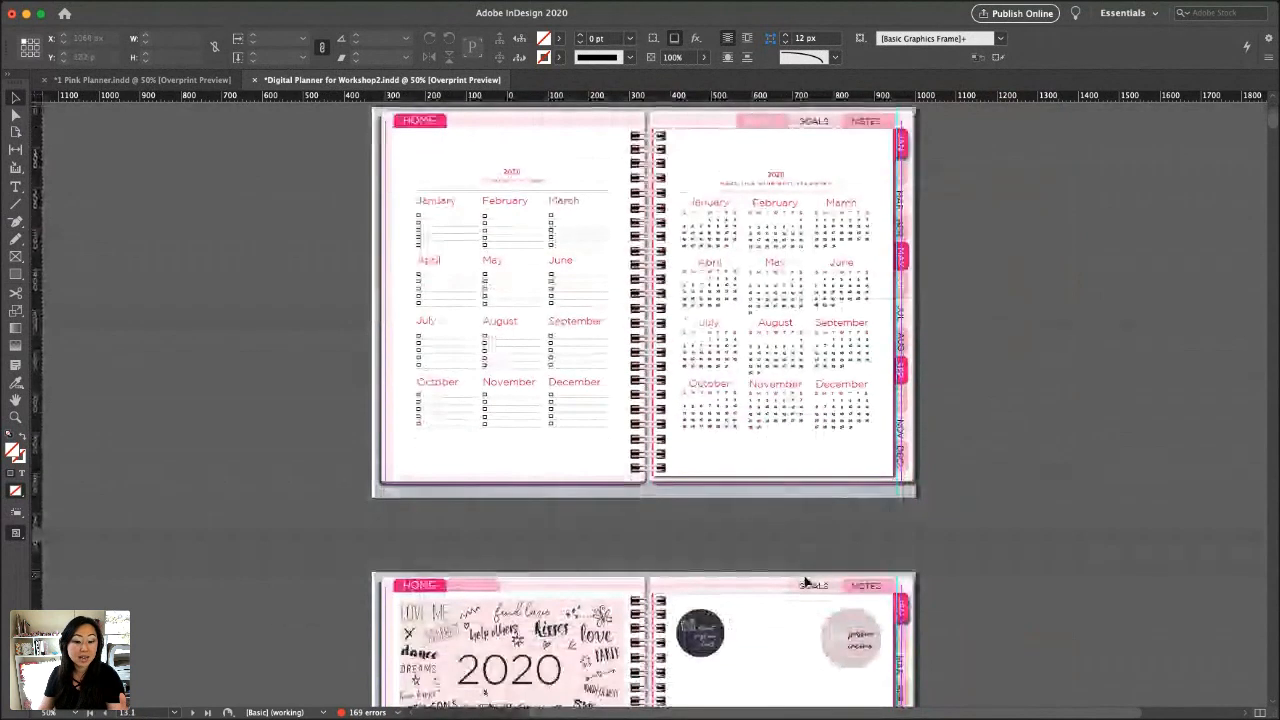
pyautogui.scroll(1, 806, 582)
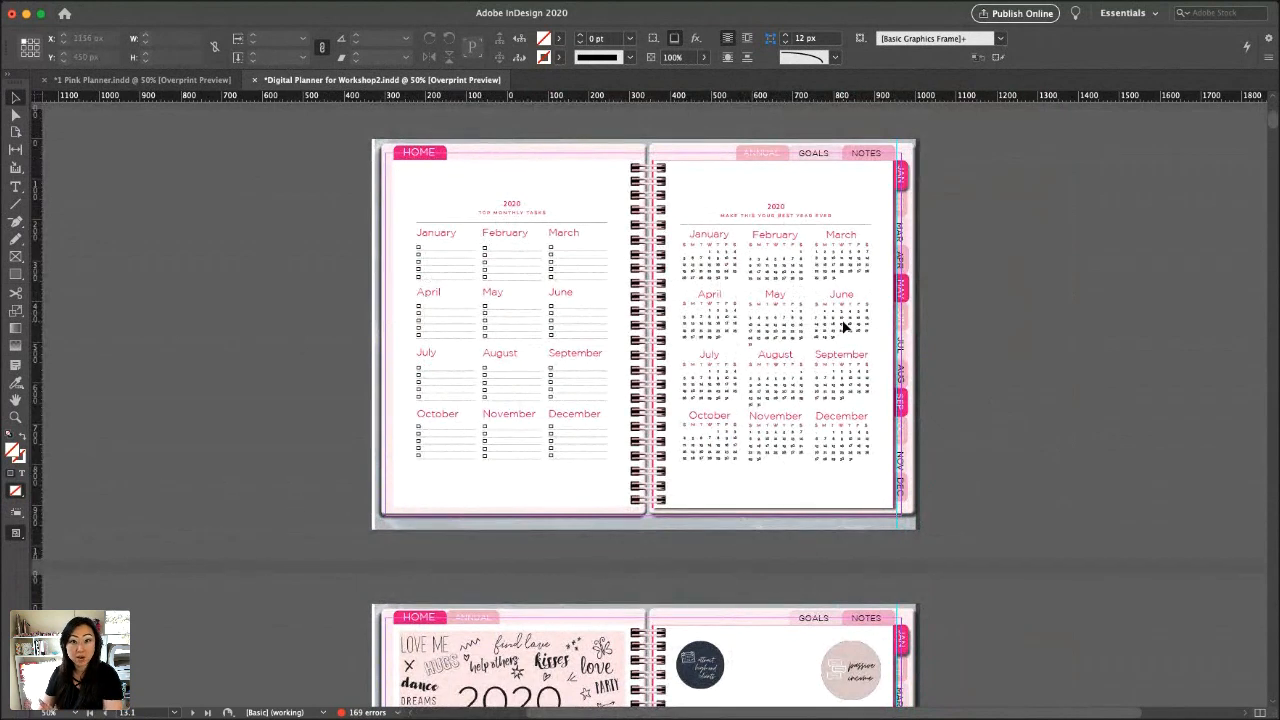
pyautogui.scroll(-10, 843, 325)
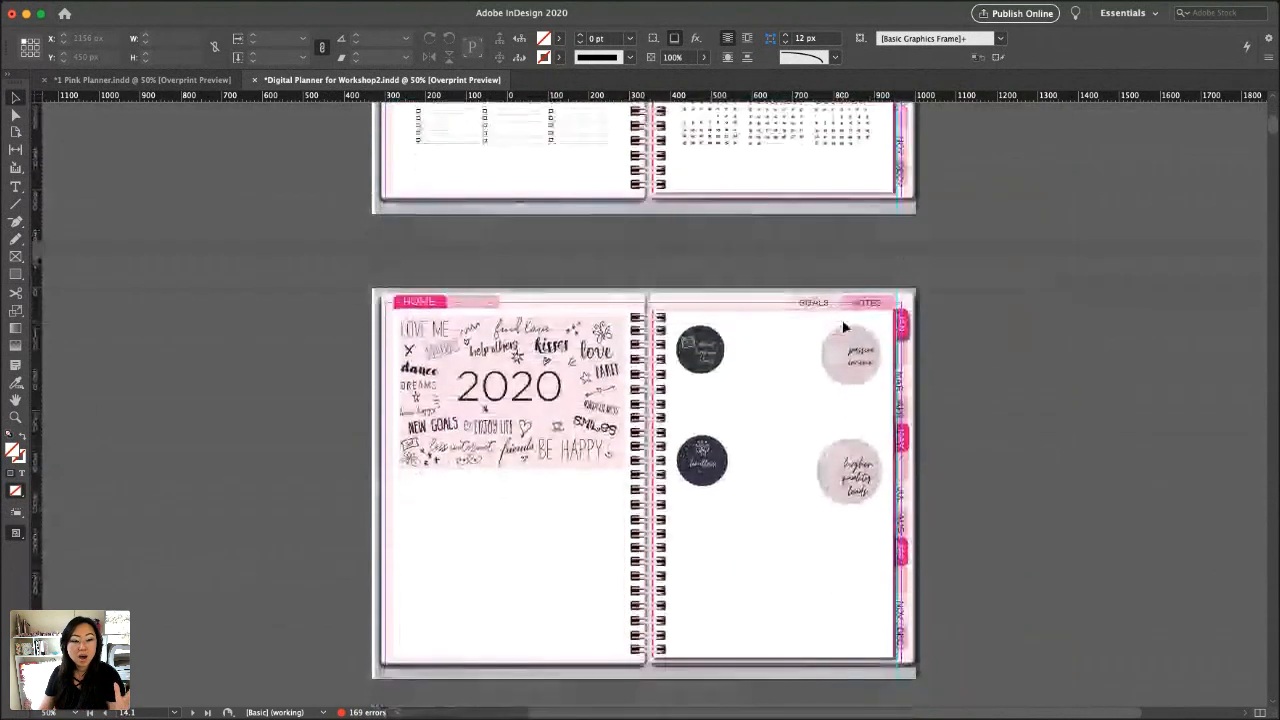
# Review the workshop planner's 2020 word-art and goals spread, the blank notes spread and the January 2020 monthly calendar
pyautogui.scroll(-1, 843, 325)
pyautogui.scroll(-1, 843, 325)
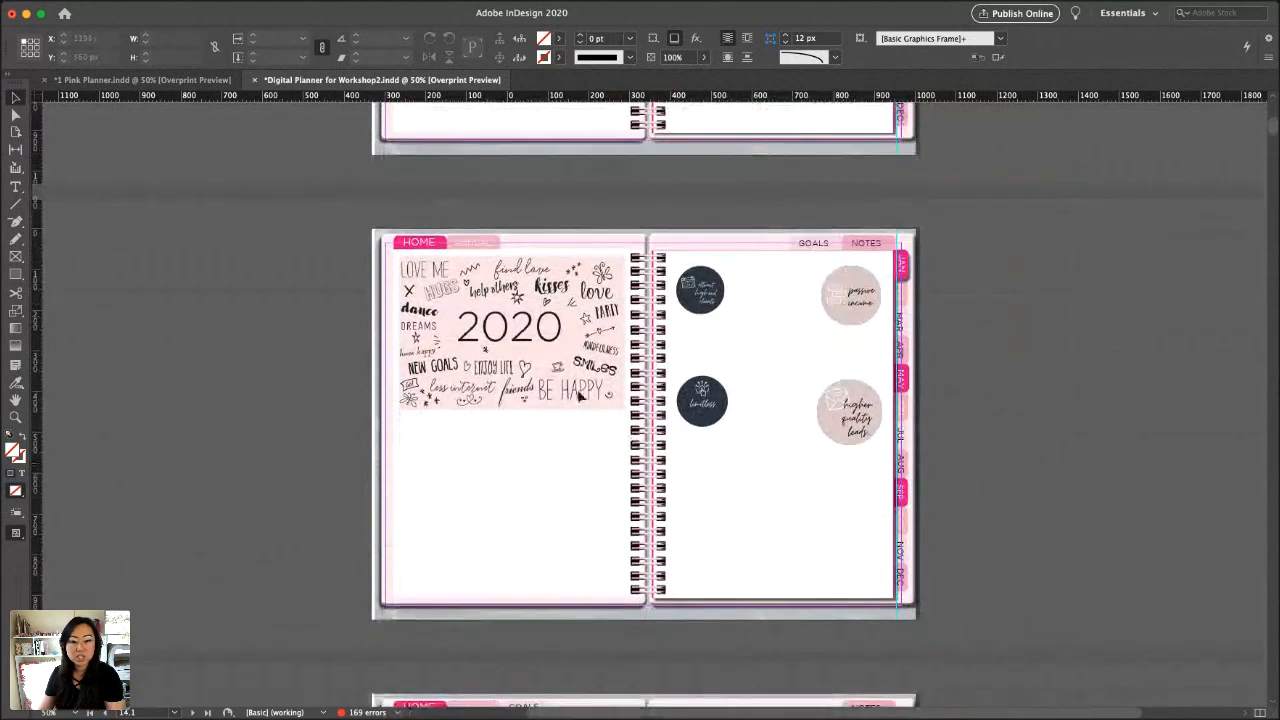
pyautogui.scroll(-10, 878, 429)
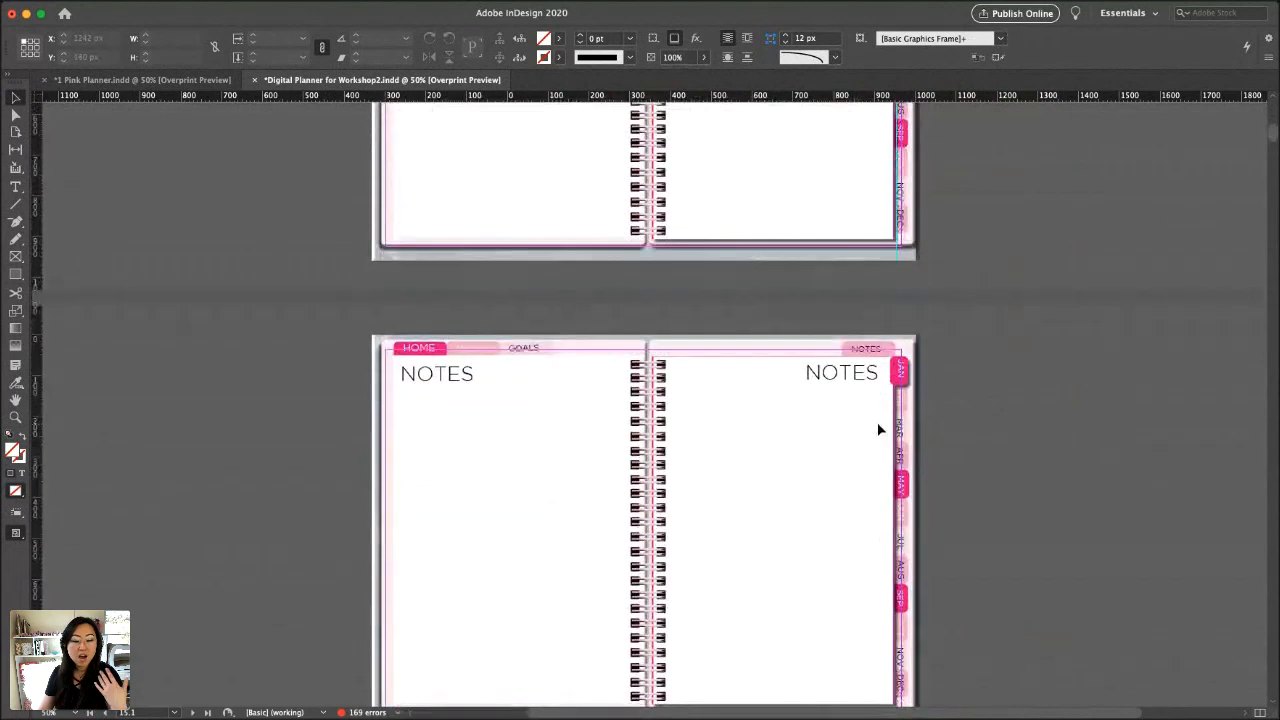
pyautogui.scroll(-9, 878, 429)
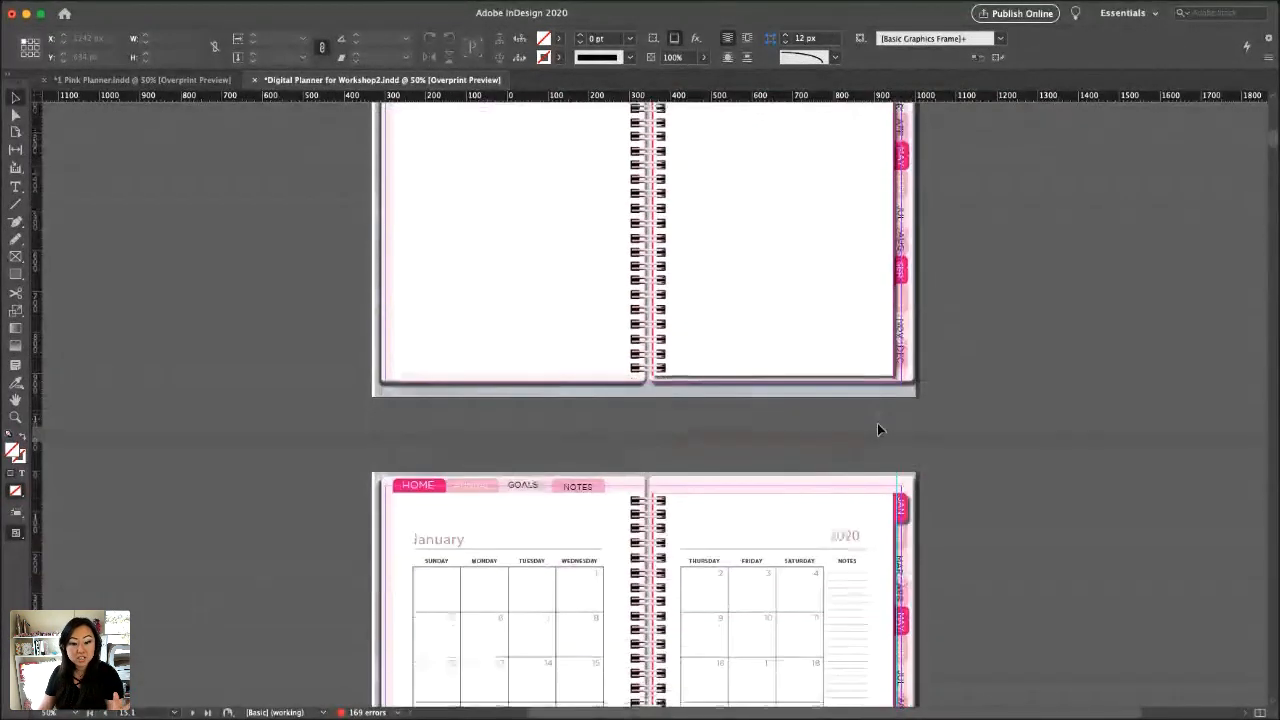
pyautogui.scroll(-5, 877, 423)
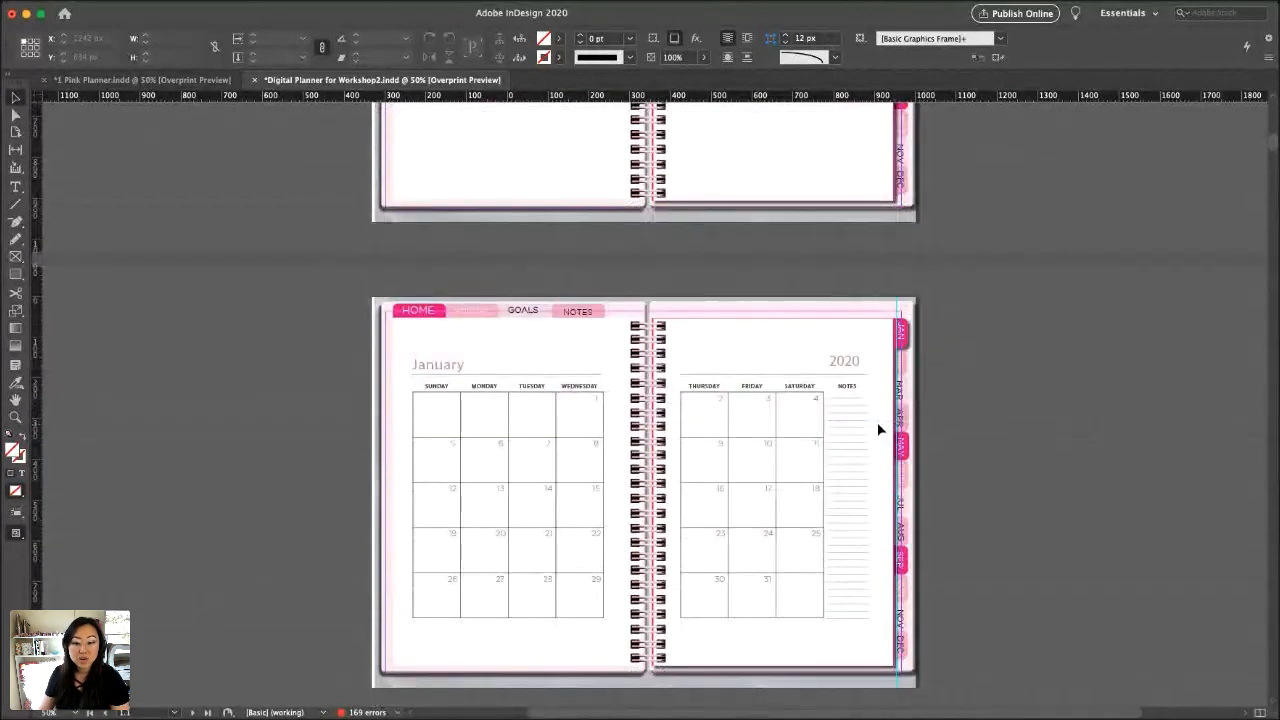
# Look through the workshop planner's weekly spreads from the week of December 30, 2019 up to the February calendar spread
pyautogui.scroll(-14, 877, 422)
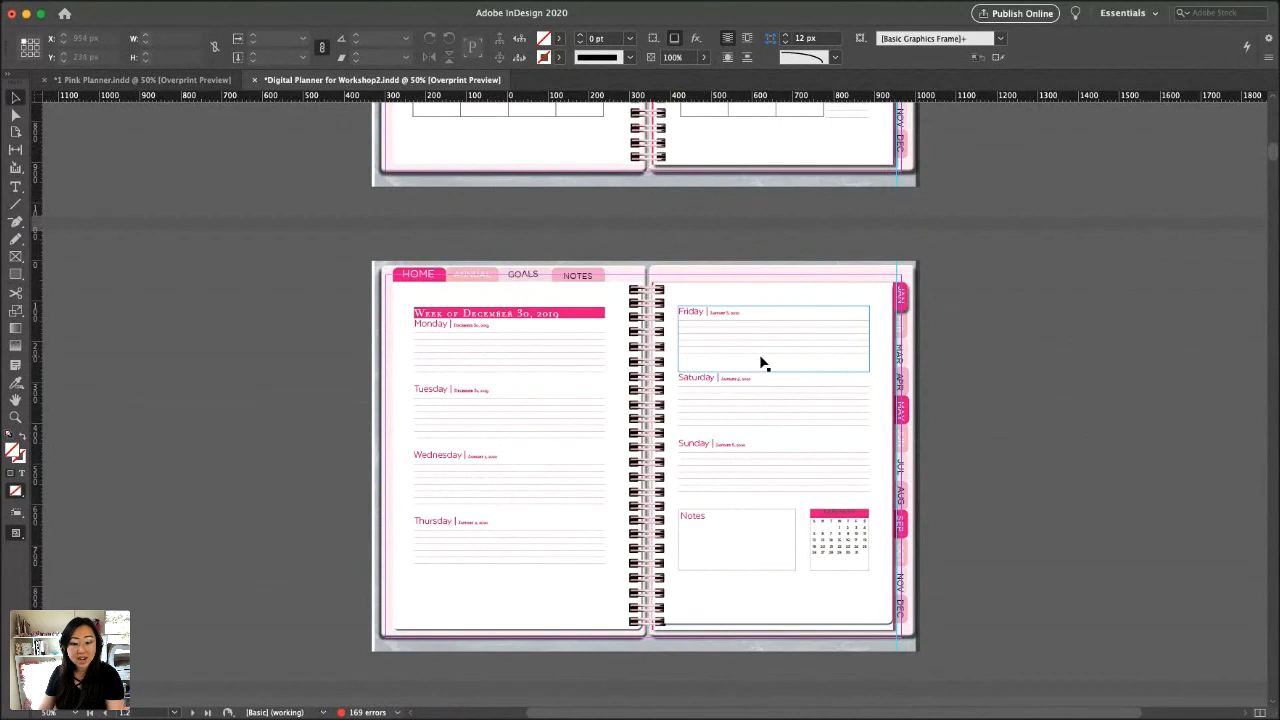
pyautogui.scroll(-2, 815, 385)
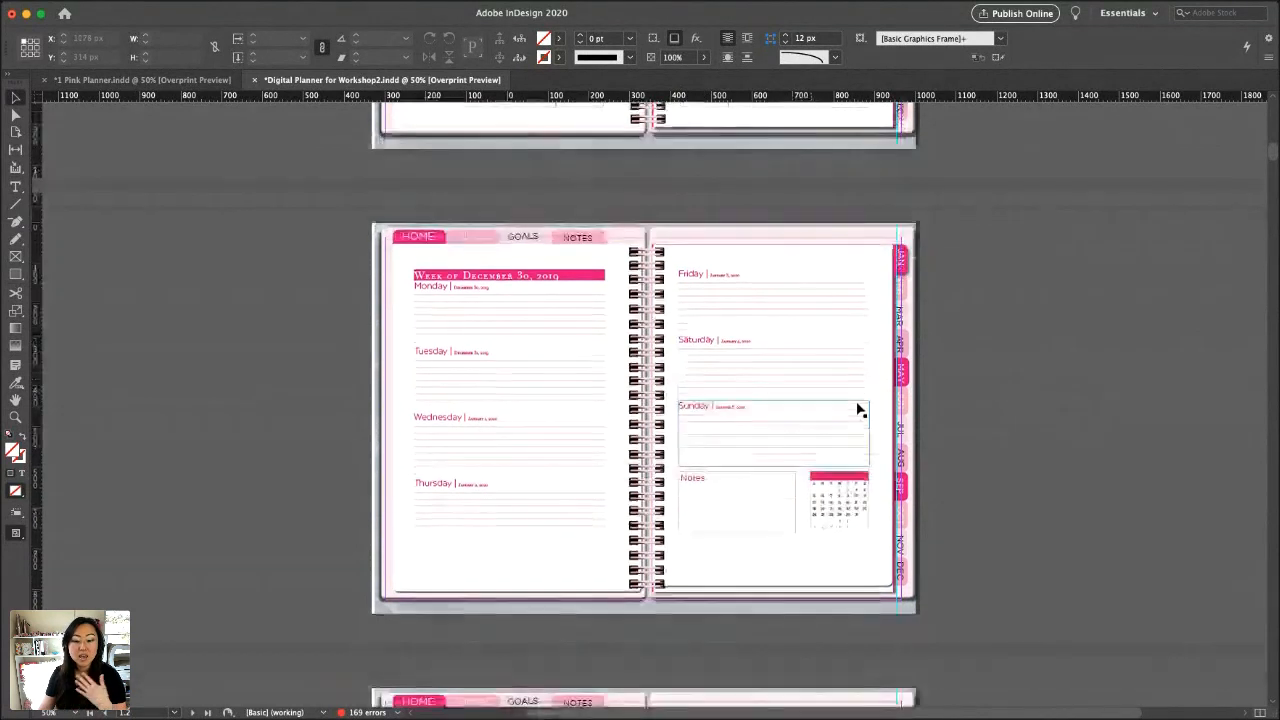
pyautogui.scroll(-7, 865, 450)
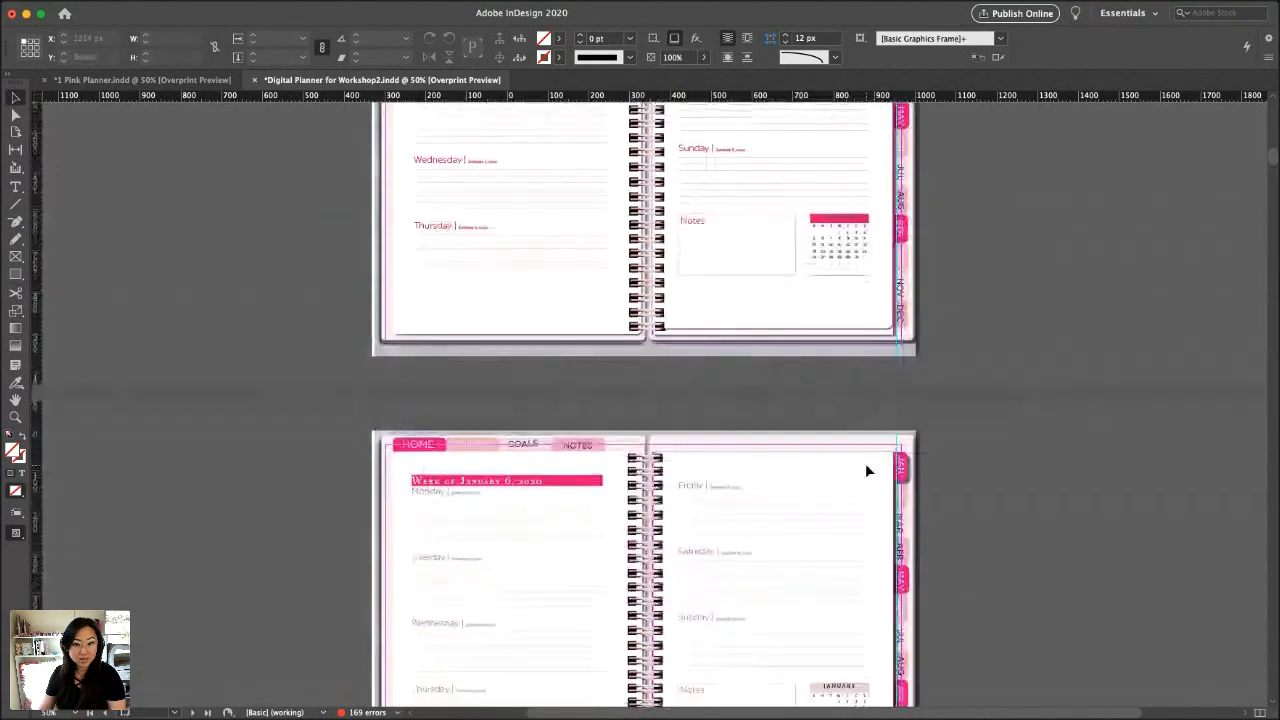
pyautogui.scroll(-3, 867, 470)
pyautogui.scroll(-7, 867, 470)
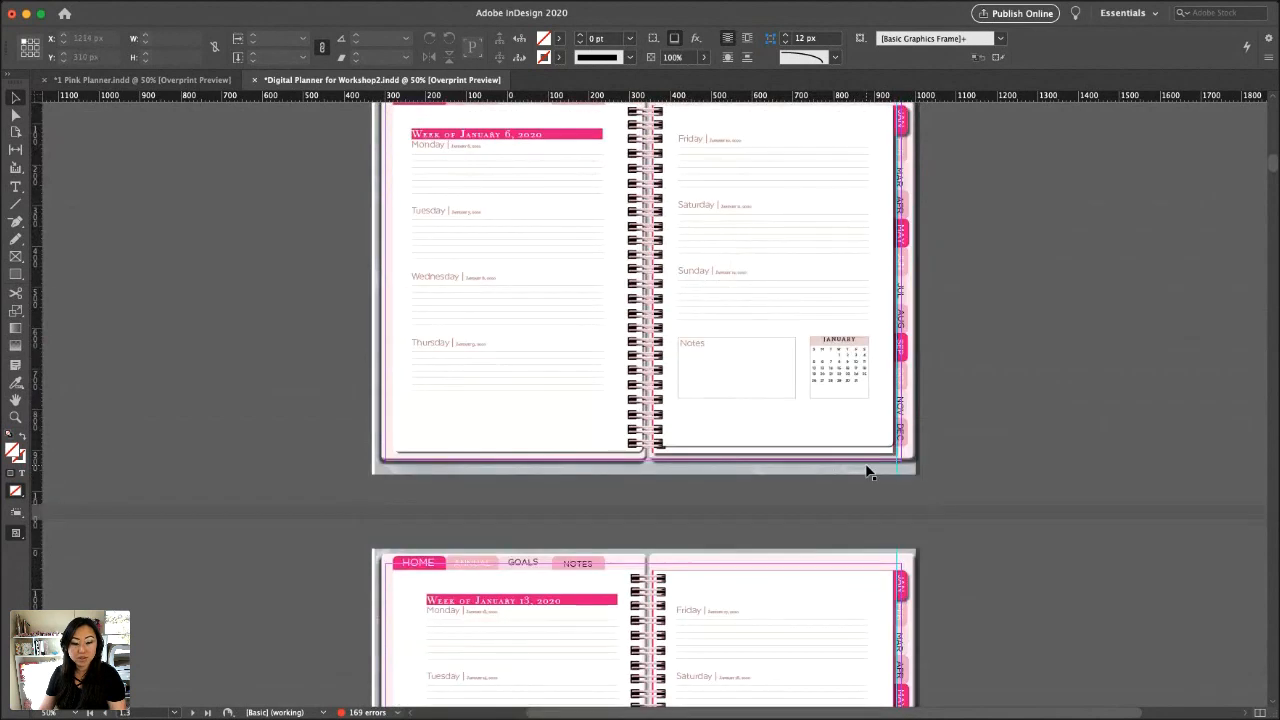
pyautogui.scroll(-20, 867, 470)
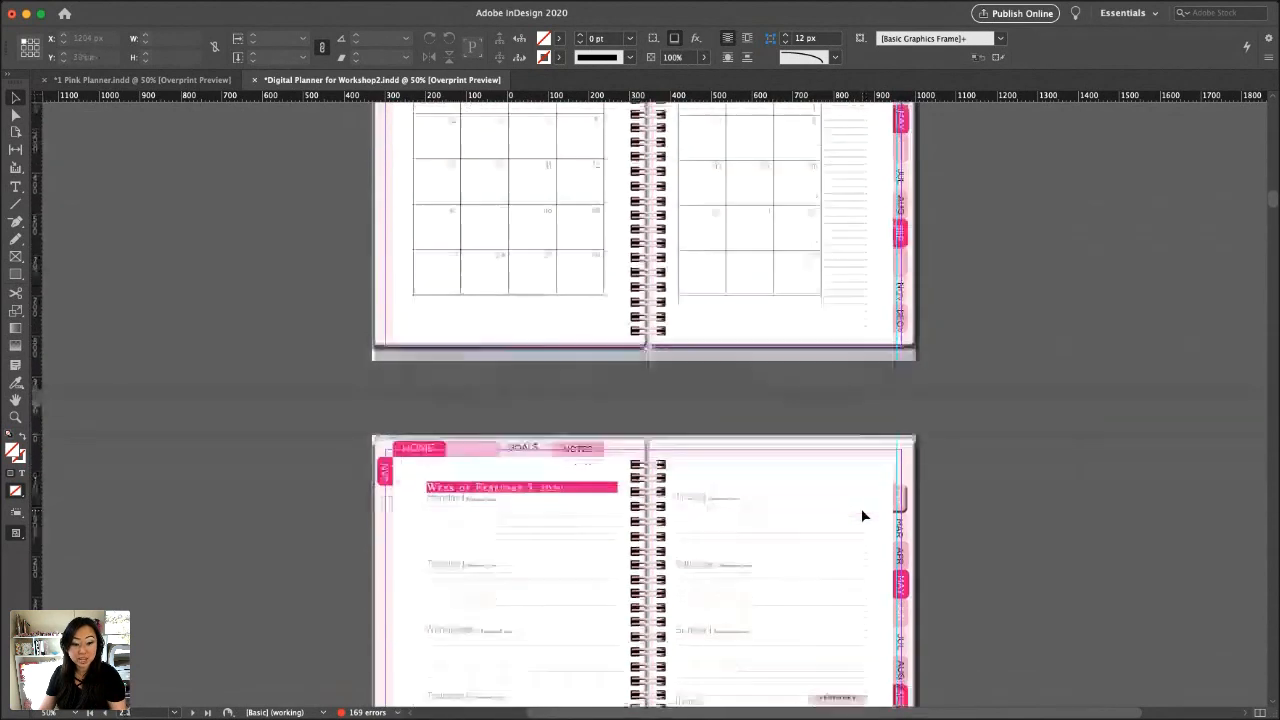
pyautogui.scroll(4, 864, 516)
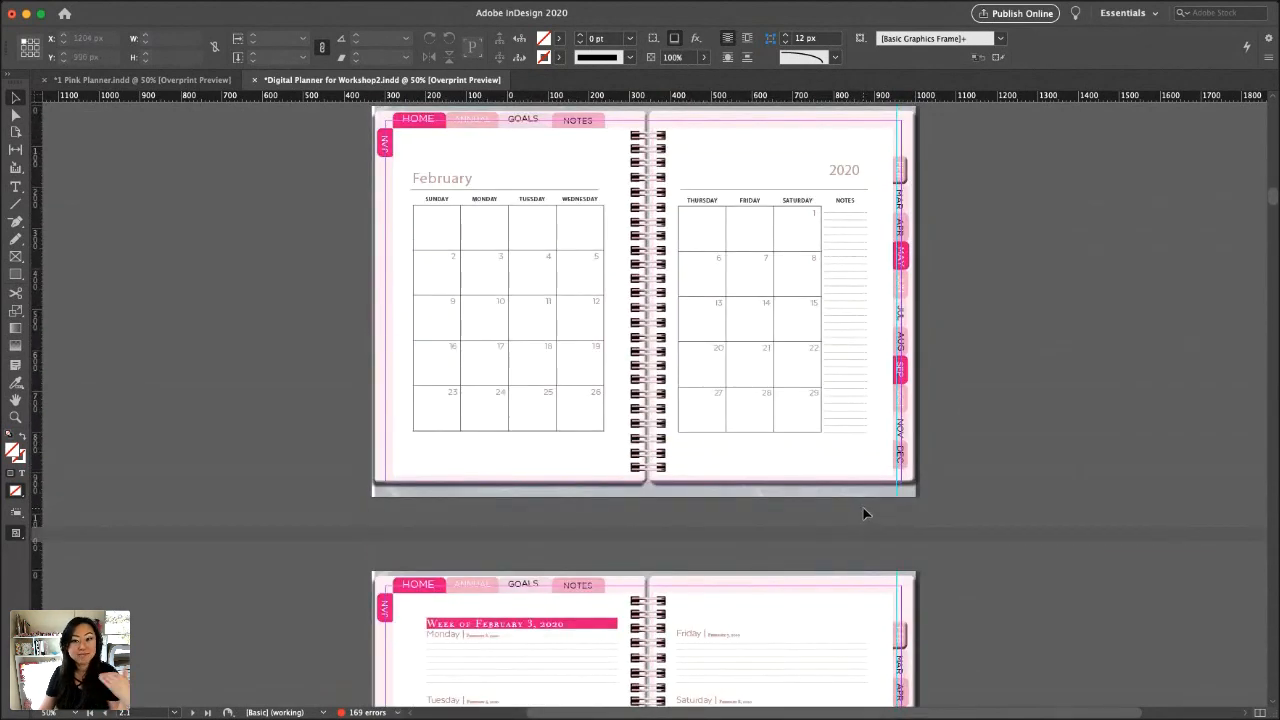
# Examine the workshop planner's February weekly spreads and month tabs through the week of February 24, 2020, and switch away from InDesign
pyautogui.scroll(-20, 862, 508)
pyautogui.scroll(-3, 864, 510)
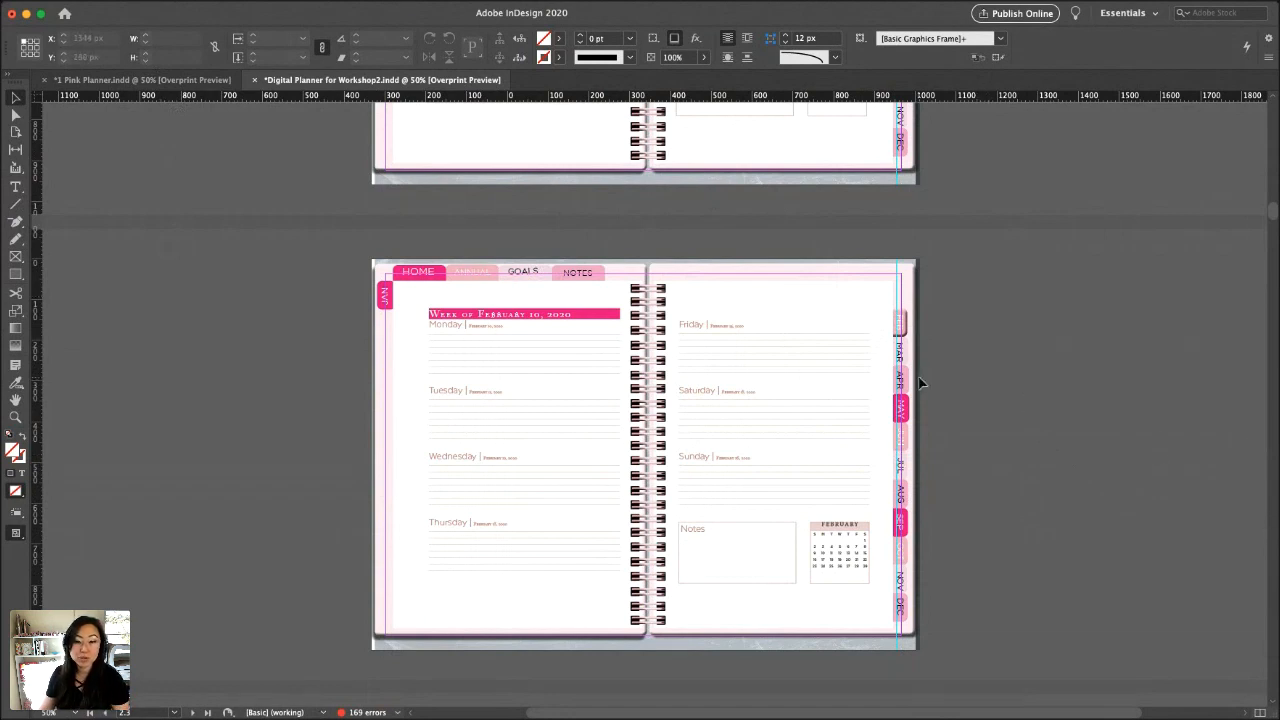
pyautogui.scroll(3, 516, 384)
pyautogui.scroll(2, 517, 384)
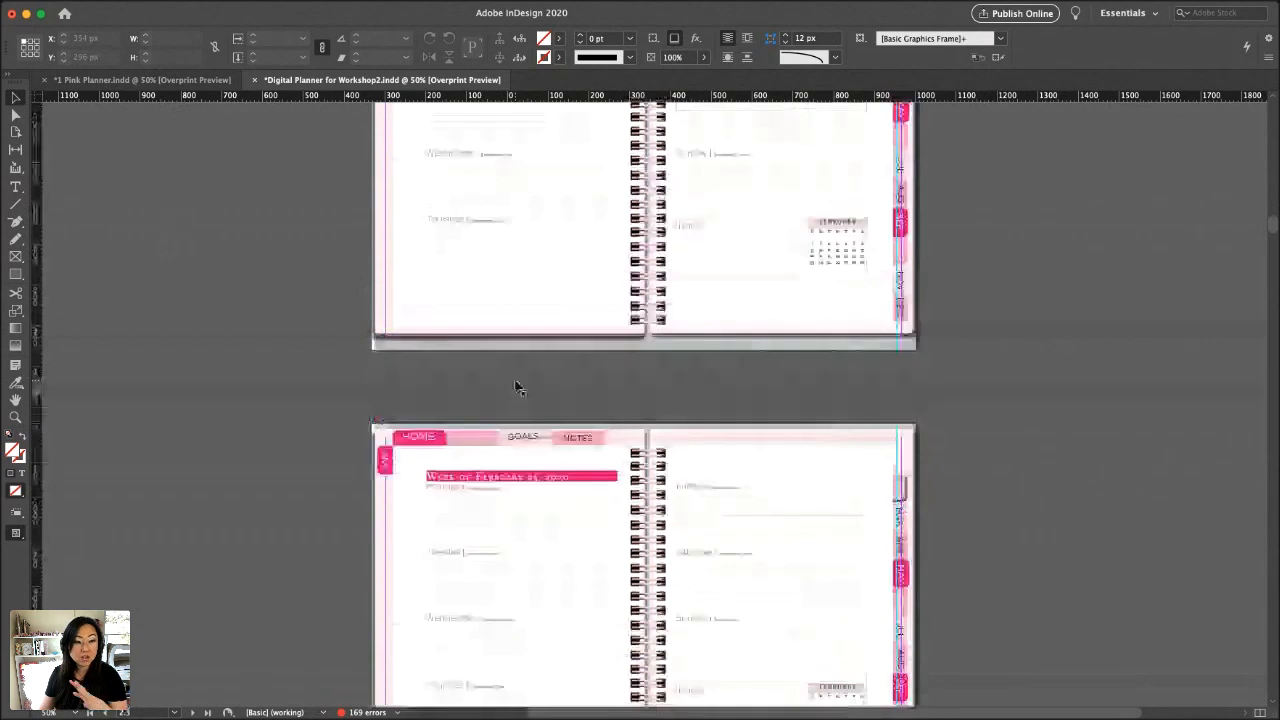
pyautogui.scroll(-5, 517, 384)
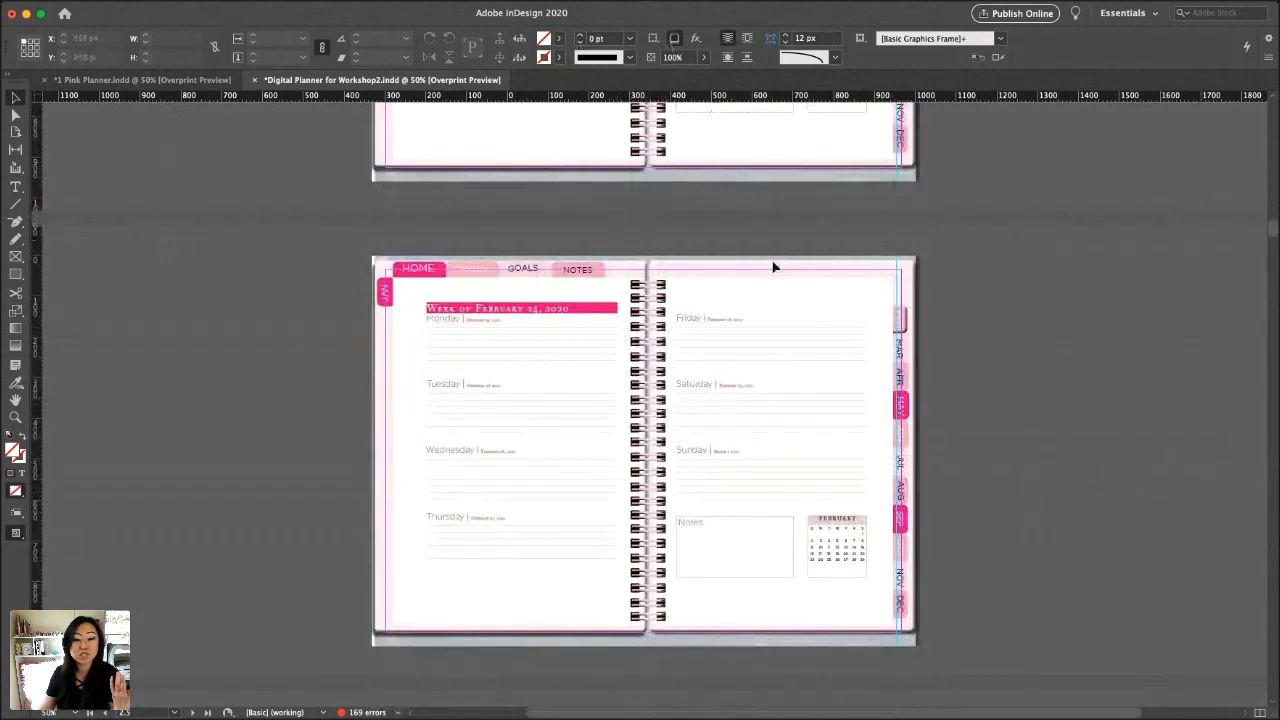
pyautogui.scroll(-1, 683, 357)
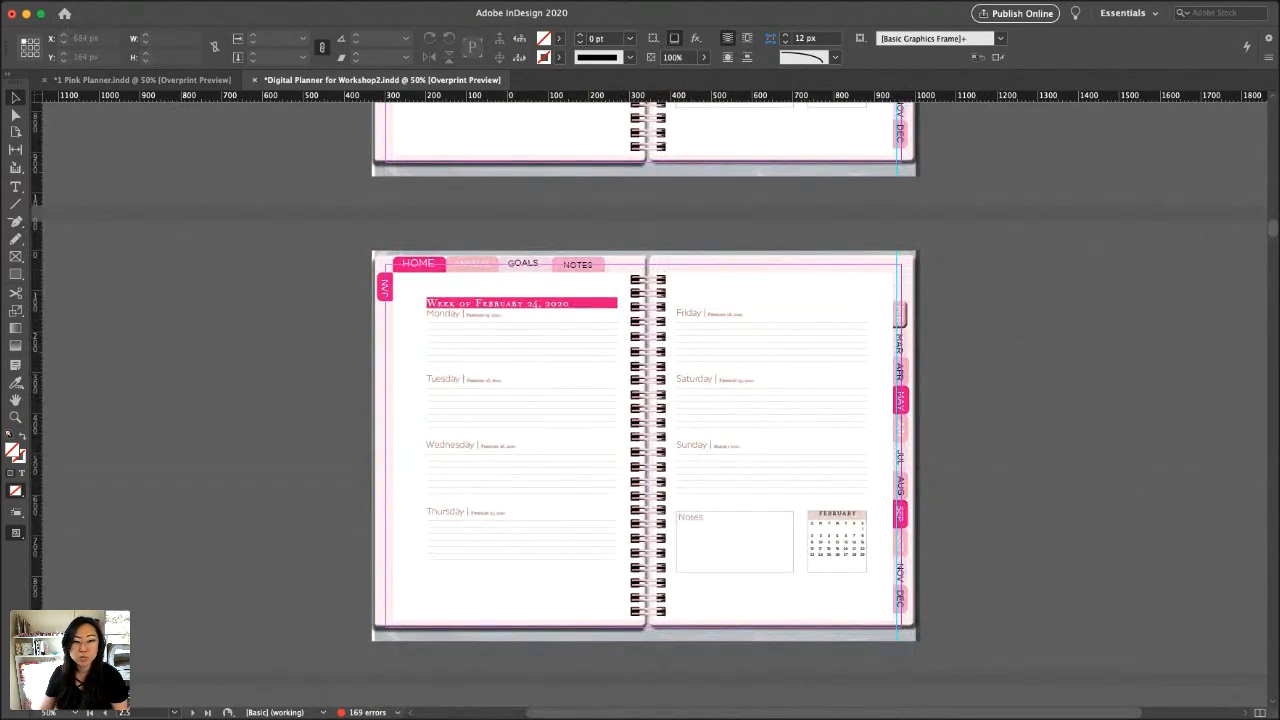
pyautogui.press('super+Tab')
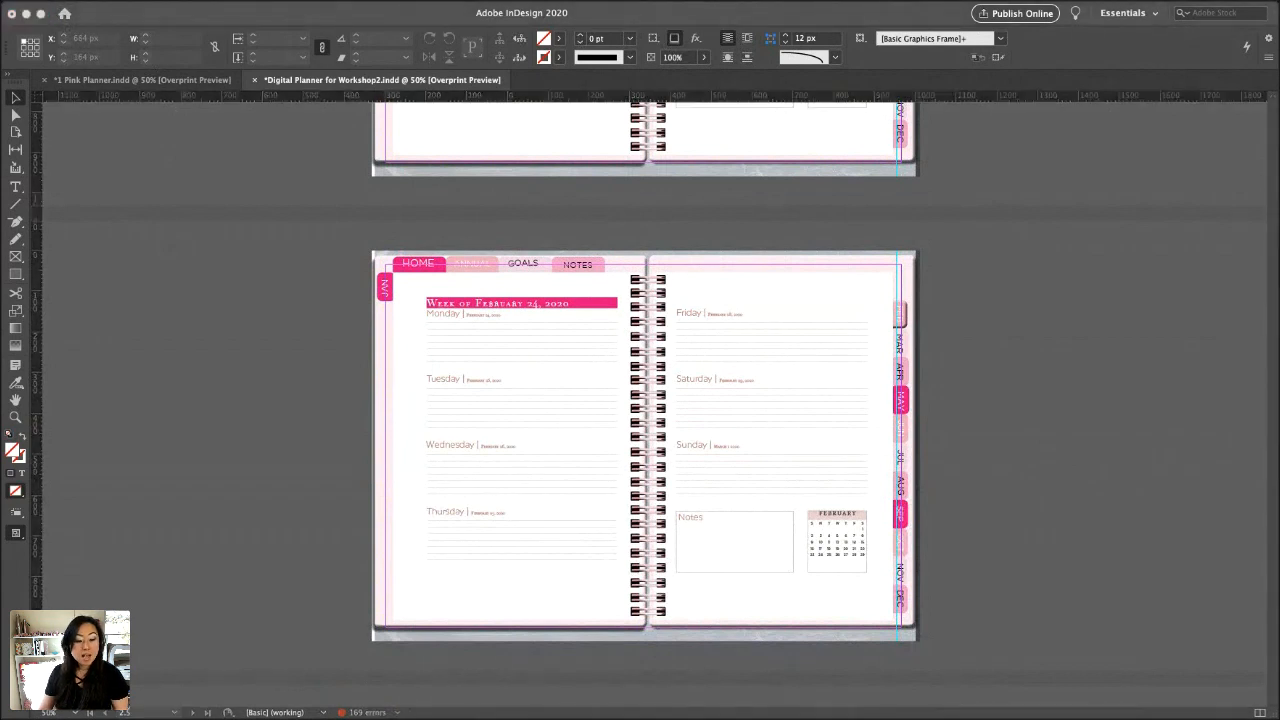